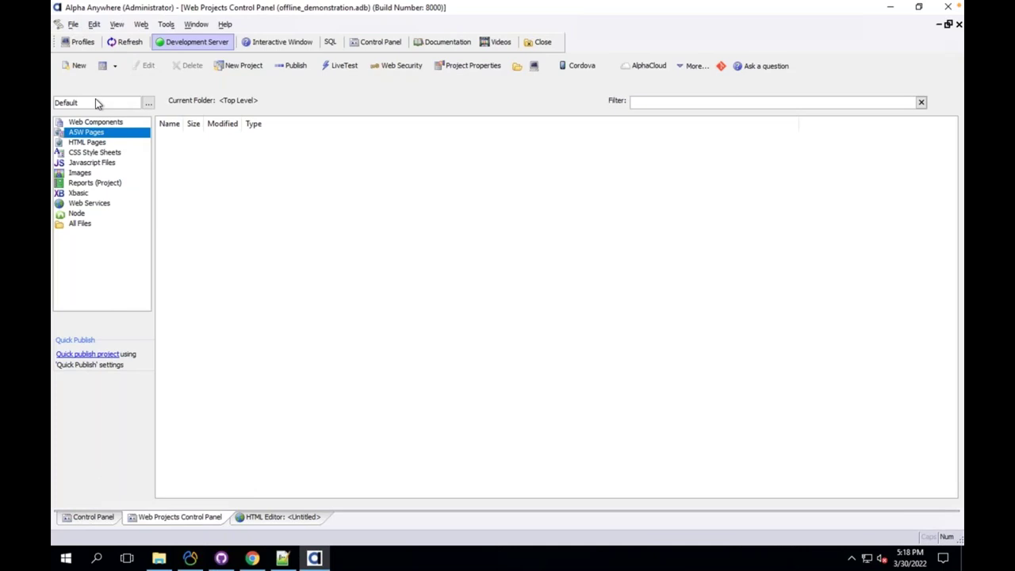
Create a new web component as a blank UX component.
{"action": "key", "text": "Up"}
{"action": "left_click", "coordinate": [80, 68]}
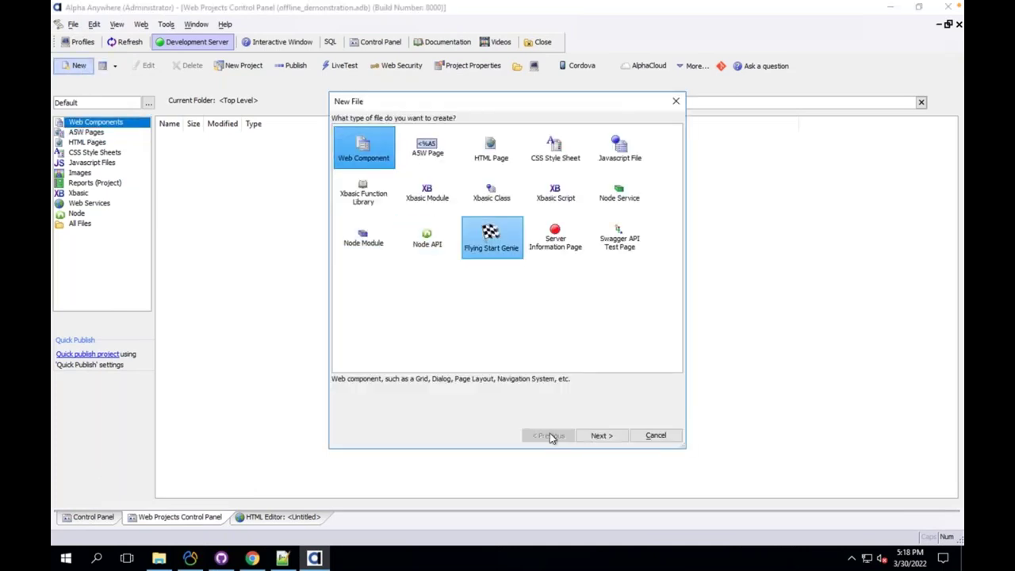
{"action": "left_click", "coordinate": [601, 435]}
{"action": "double_click", "coordinate": [426, 192]}
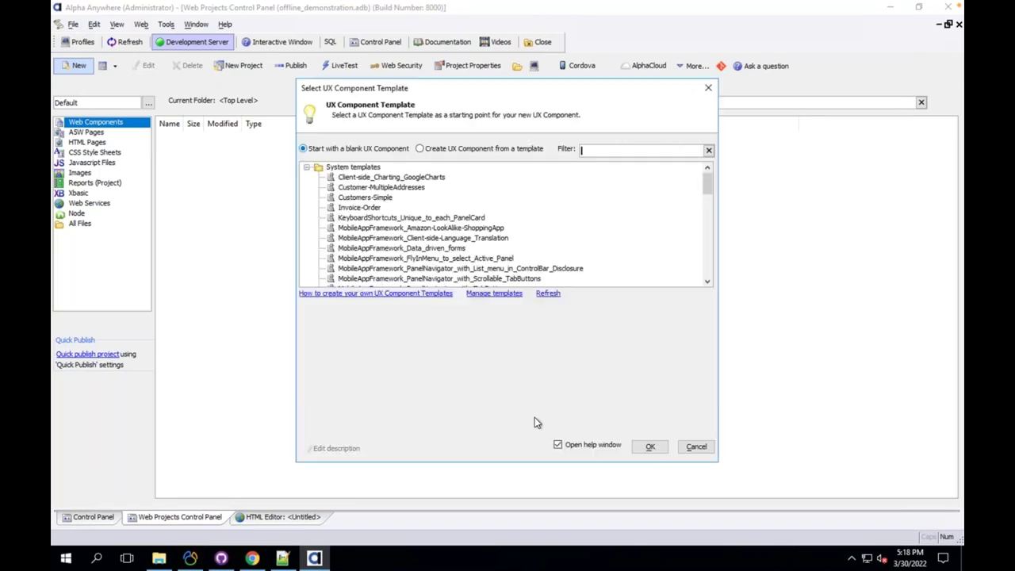
{"action": "left_click", "coordinate": [648, 447]}
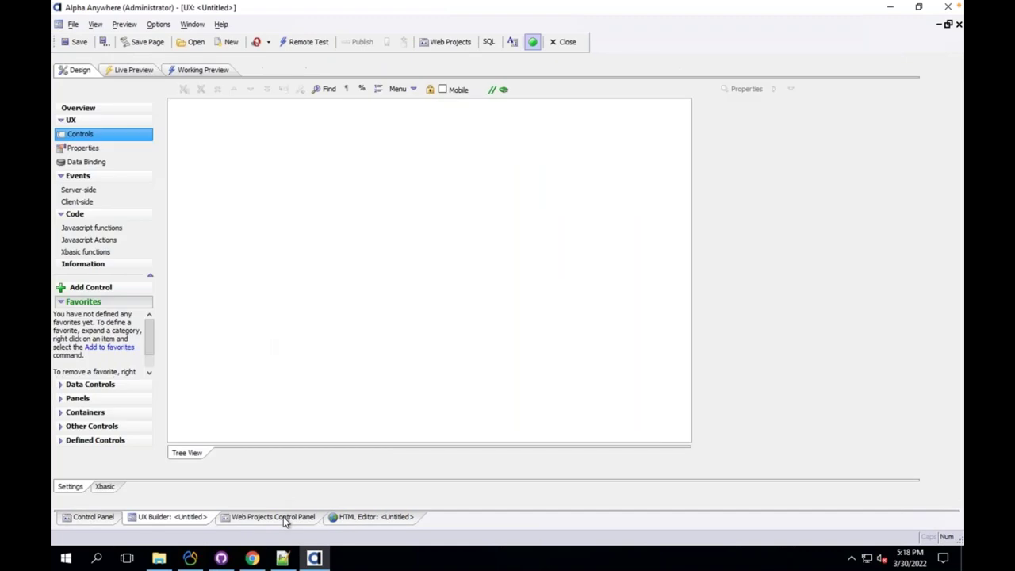
Create the AADemo-Northwind demo connection string in the web project's AlphaDAO connections, using SQLite.
{"action": "left_click", "coordinate": [283, 516]}
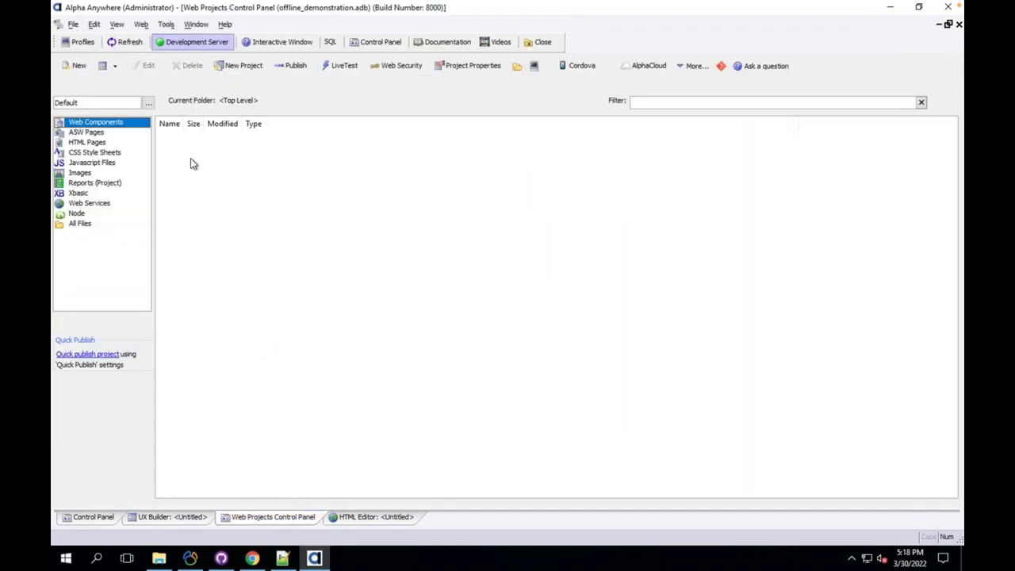
{"action": "left_click", "coordinate": [165, 24]}
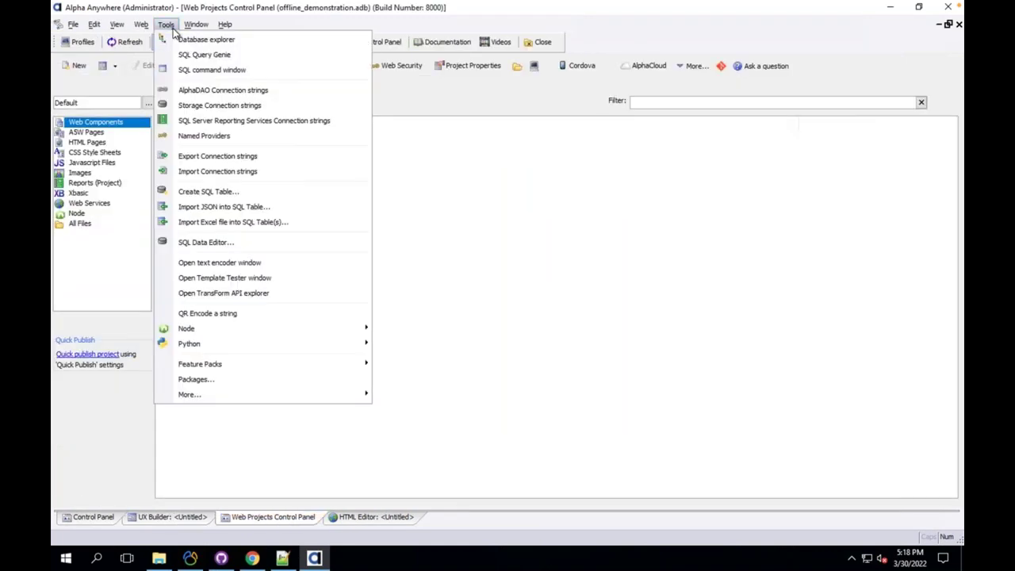
{"action": "left_click", "coordinate": [194, 90]}
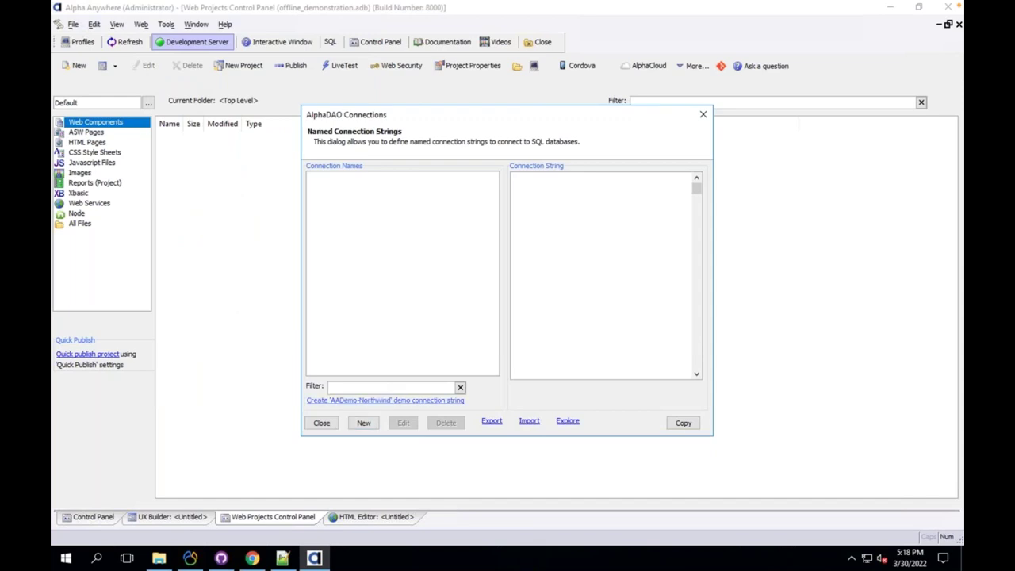
{"action": "left_click", "coordinate": [386, 400]}
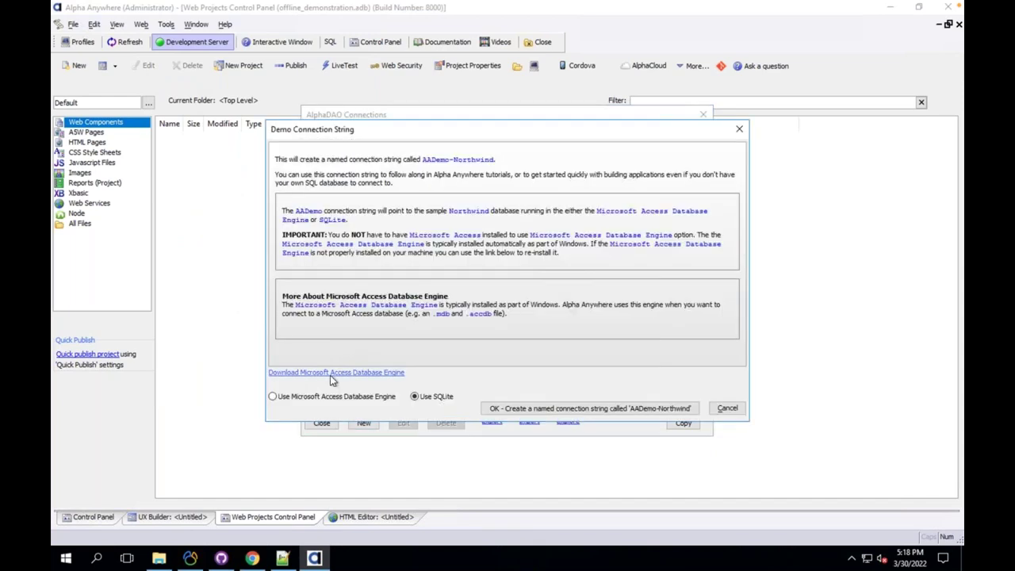
{"action": "left_click", "coordinate": [369, 399]}
{"action": "left_click", "coordinate": [442, 399]}
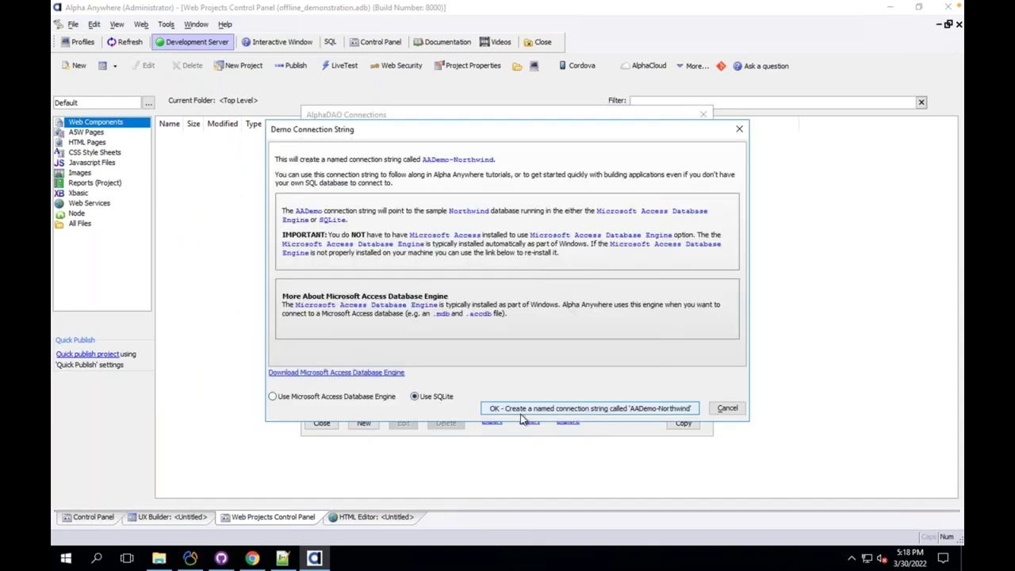
{"action": "left_click", "coordinate": [522, 409]}
{"action": "left_click", "coordinate": [391, 298]}
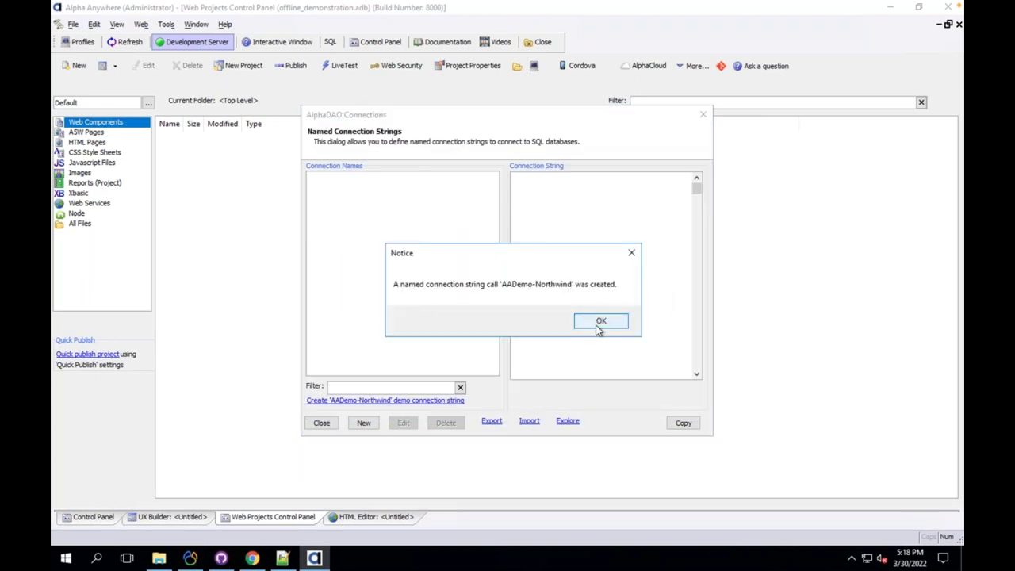
{"action": "left_click", "coordinate": [600, 320]}
{"action": "left_click", "coordinate": [320, 422]}
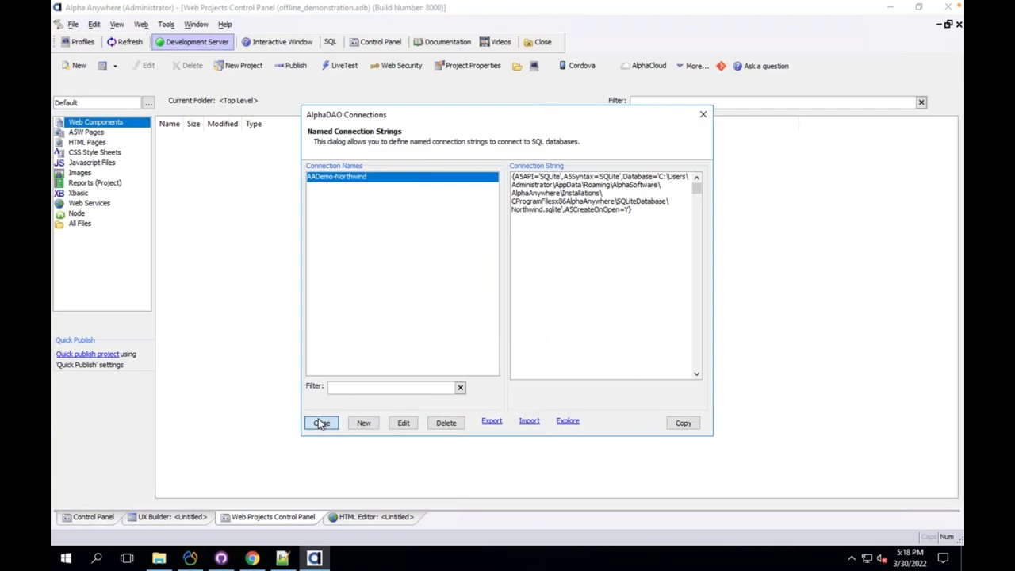
Start adding a List control to the untitled UX component and name it list_test.
{"action": "left_click", "coordinate": [363, 519]}
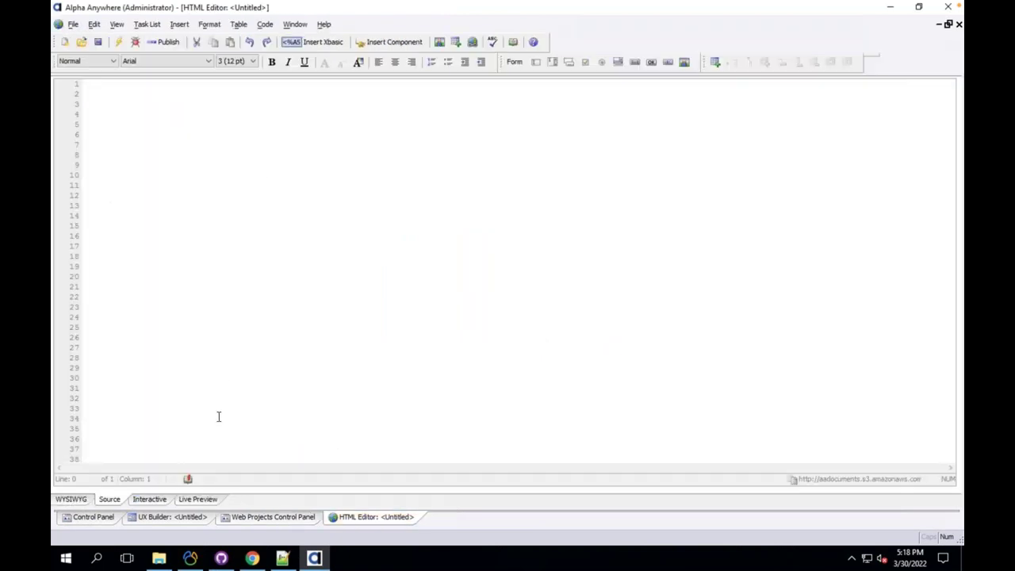
{"action": "left_click", "coordinate": [181, 516]}
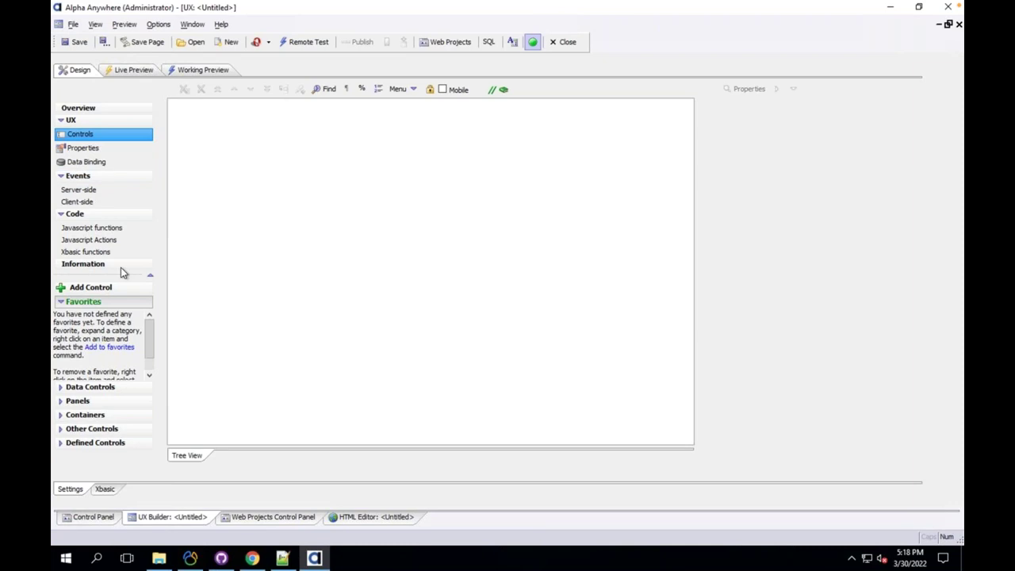
{"action": "left_click", "coordinate": [111, 290]}
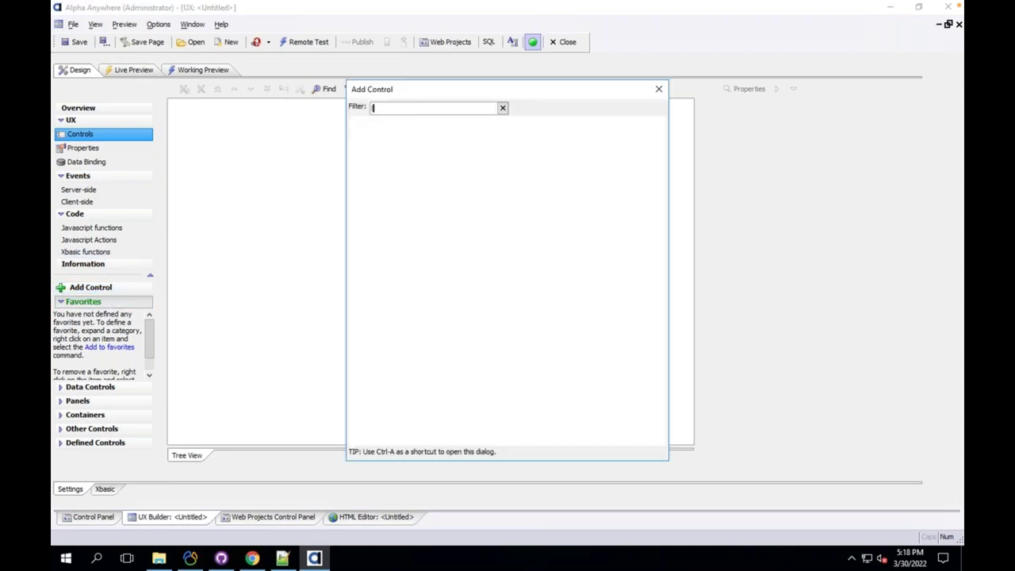
{"action": "type", "text": "list"}
{"action": "key", "text": "Down"}
{"action": "key", "text": "Return"}
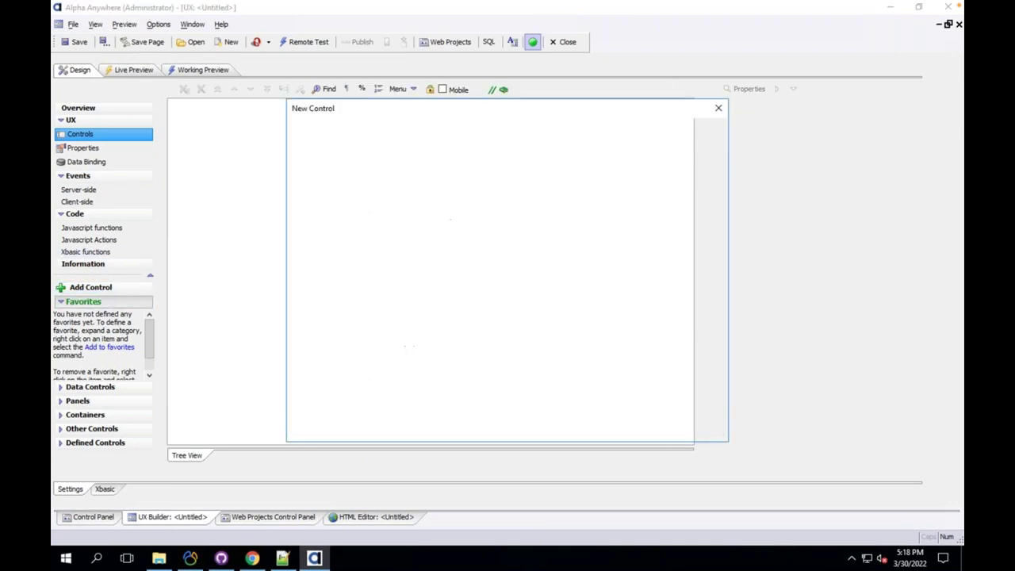
{"action": "type", "text": "list_test"}
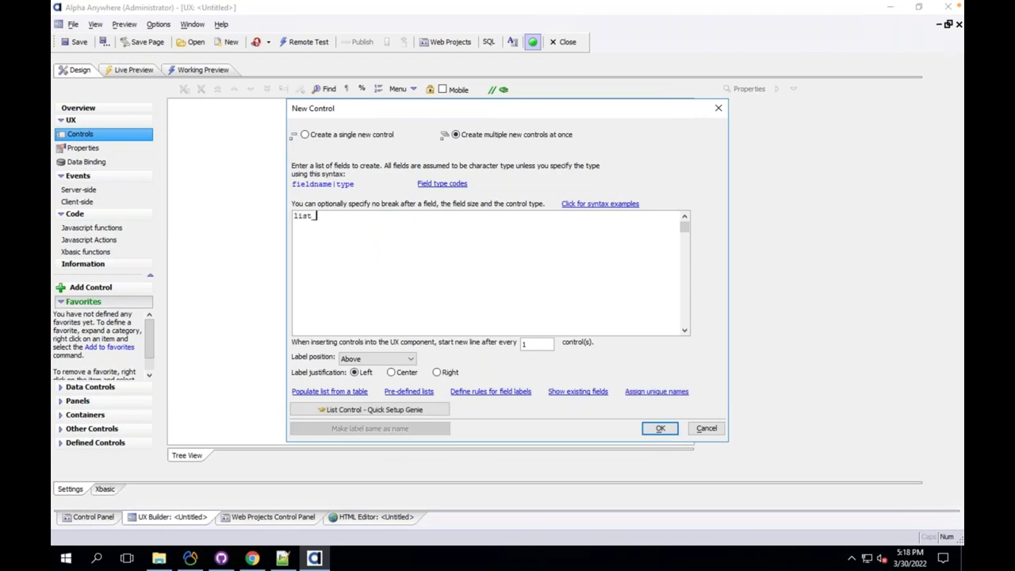
Set the list's data source connection to AADemo-Northwind in the List Control Quick Setup Genie.
{"action": "left_click", "coordinate": [432, 411]}
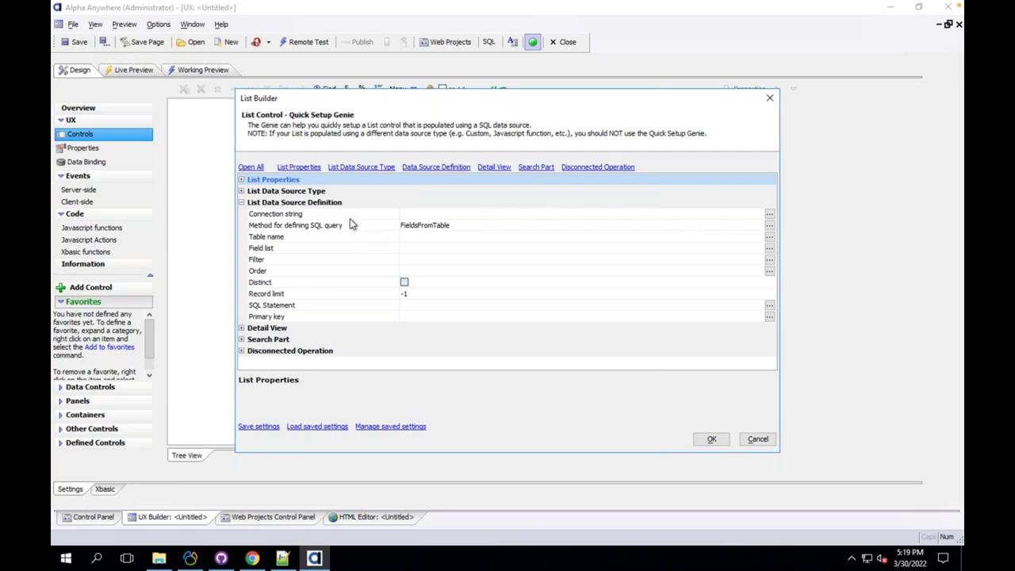
{"action": "key", "text": "Down"}
{"action": "key", "text": "Down"}
{"action": "key", "text": "Down"}
{"action": "left_click", "coordinate": [769, 214]}
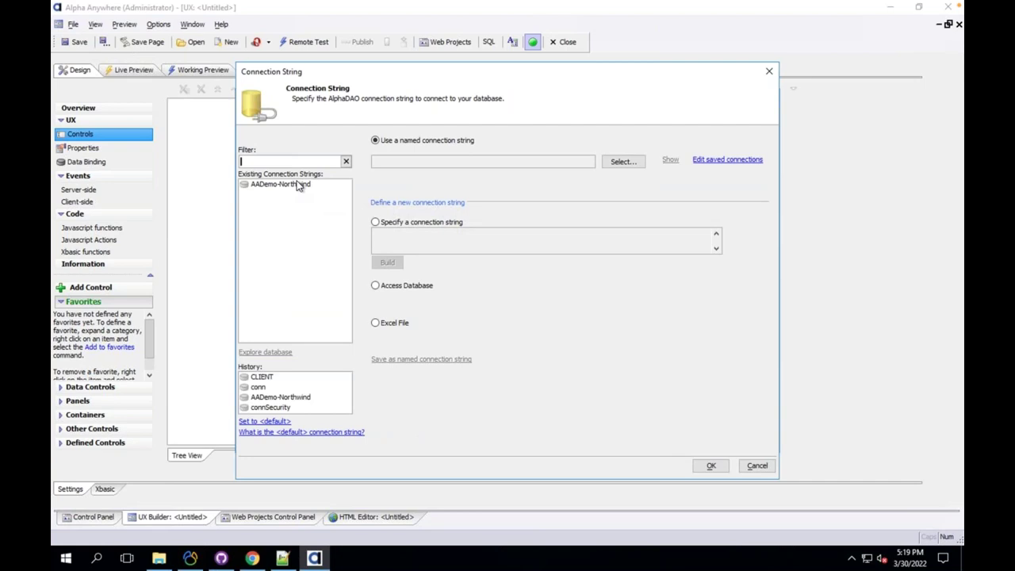
{"action": "double_click", "coordinate": [302, 186]}
Set the list's source table to Customers and its fields to CustomerID, CompanyName and ContactTitle.
{"action": "double_click", "coordinate": [356, 240]}
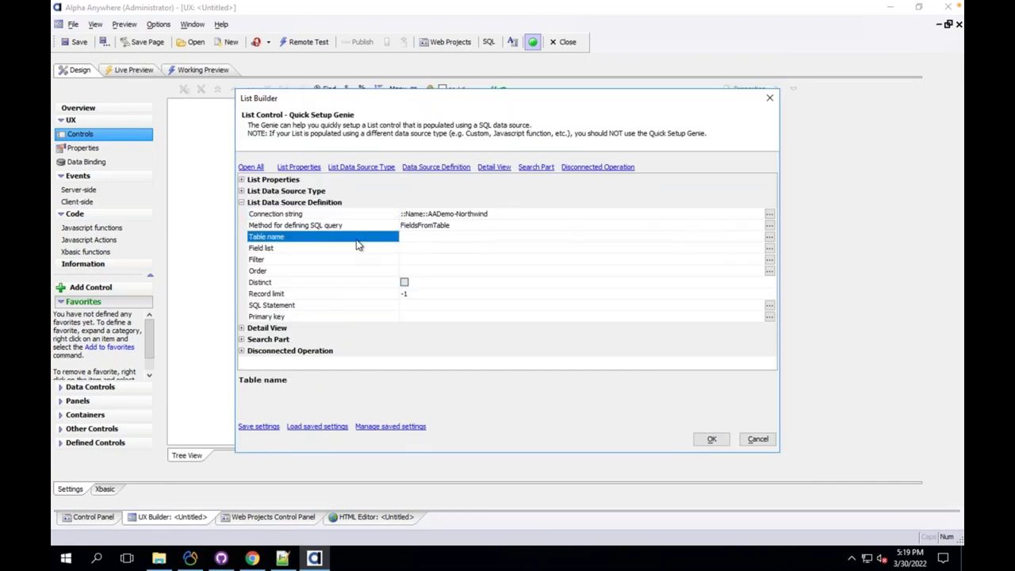
{"action": "double_click", "coordinate": [356, 299]}
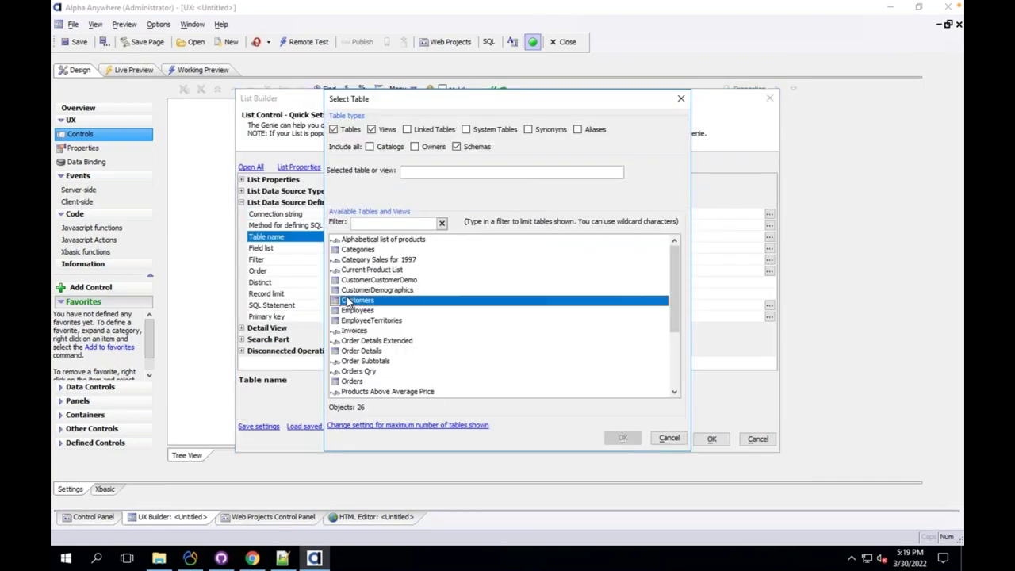
{"action": "double_click", "coordinate": [346, 249]}
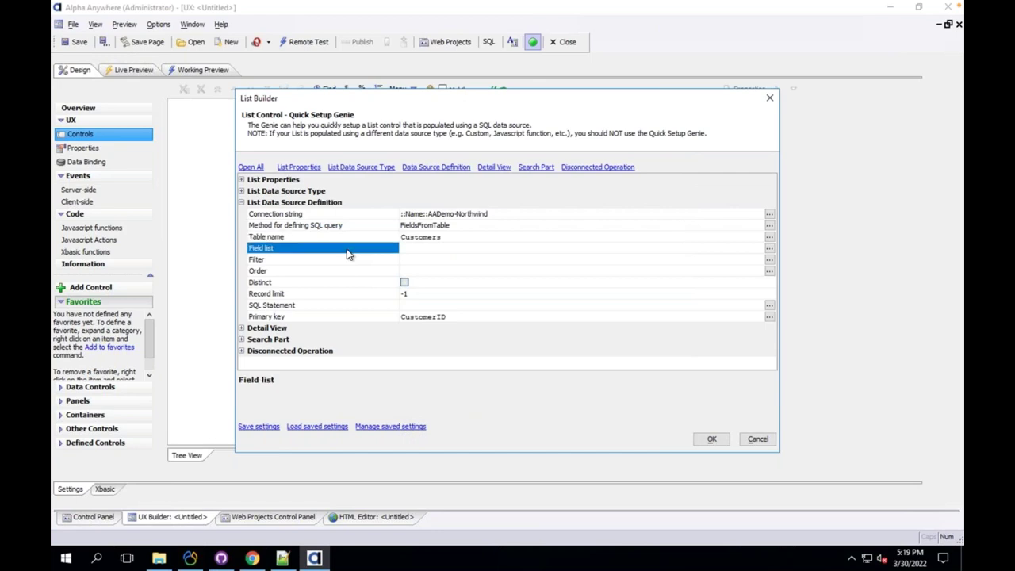
{"action": "left_click", "coordinate": [352, 216]}
{"action": "left_click", "coordinate": [352, 235]}
{"action": "left_click", "coordinate": [600, 402]}
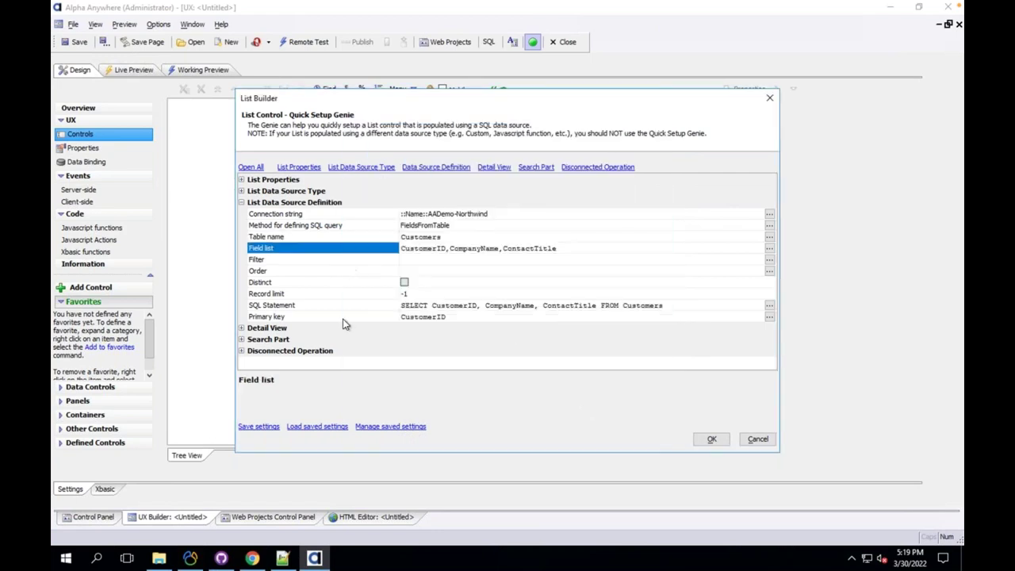
Generate the list with a detail view and with its data persisted to local storage.
{"action": "left_click", "coordinate": [255, 328]}
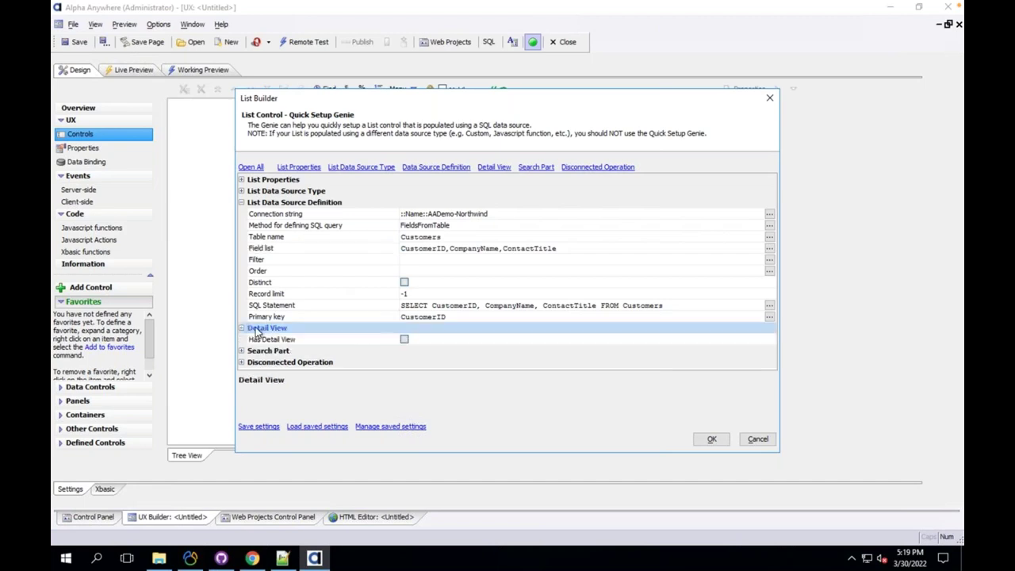
{"action": "left_click", "coordinate": [404, 339]}
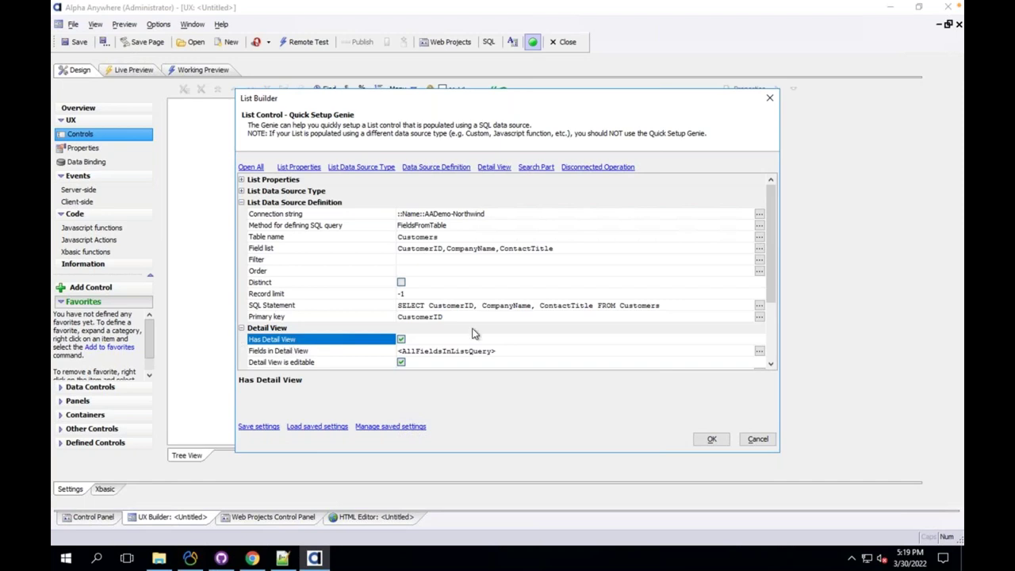
{"action": "scroll", "coordinate": [515, 331], "scroll_direction": "down", "scroll_amount": 3}
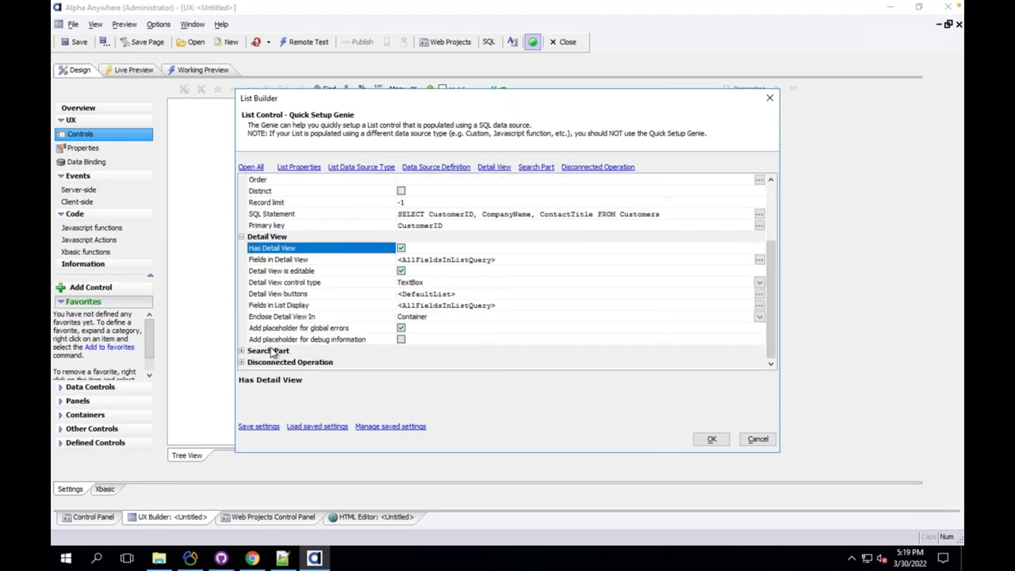
{"action": "double_click", "coordinate": [255, 362]}
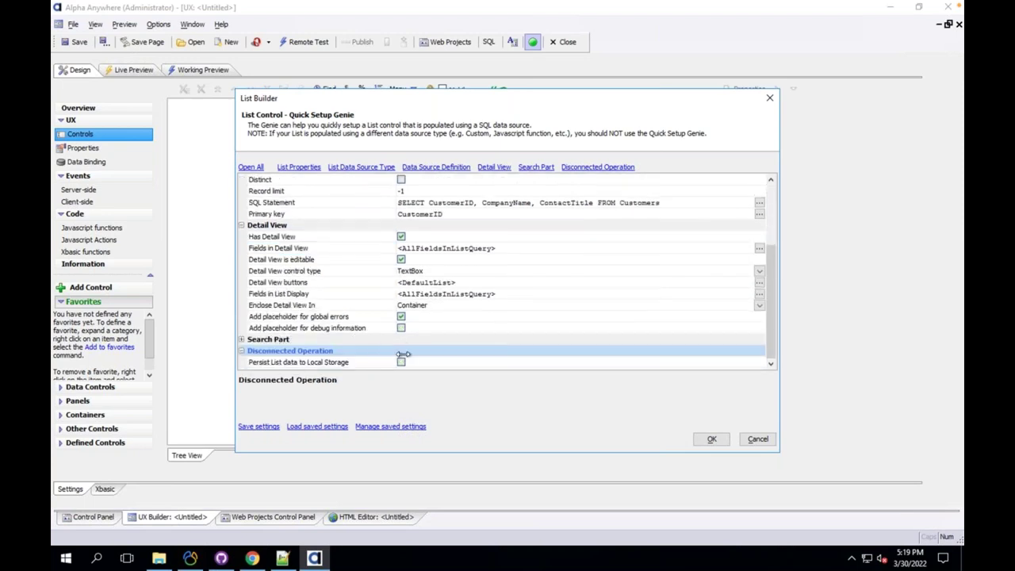
{"action": "left_click", "coordinate": [401, 362]}
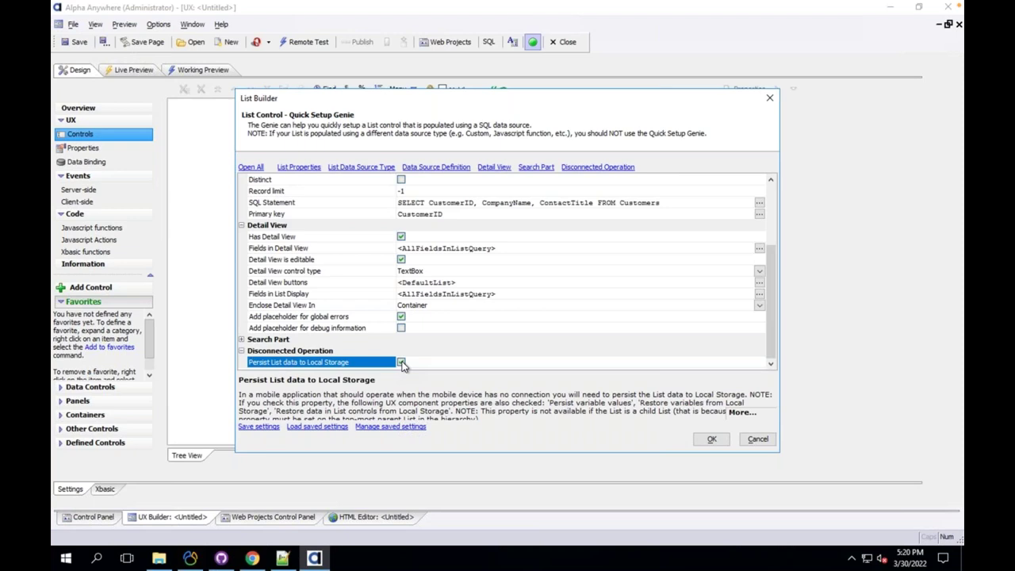
{"action": "left_click", "coordinate": [711, 439]}
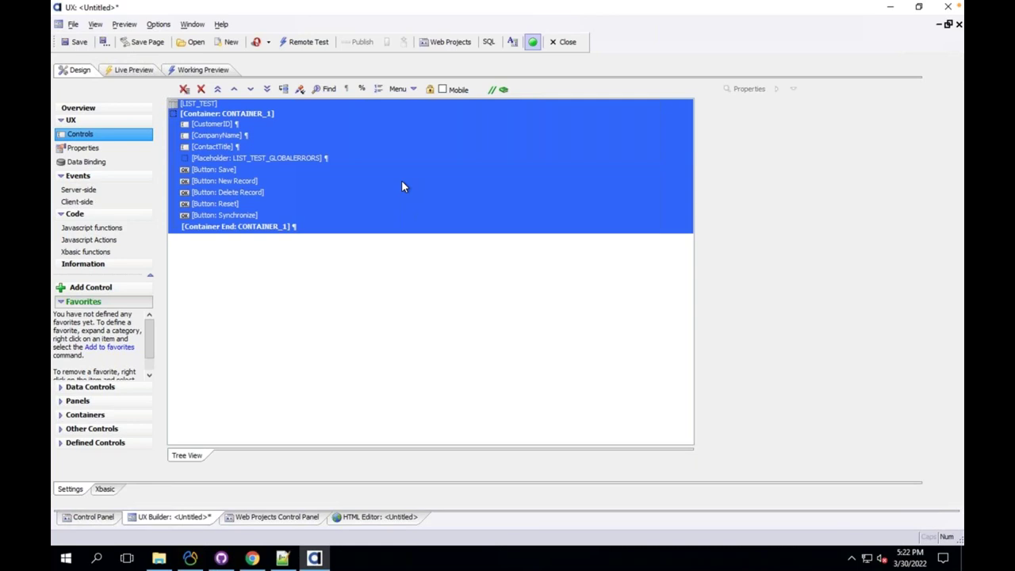
Add an item named mytest to the component's client-side data cache.
{"action": "left_click", "coordinate": [234, 103]}
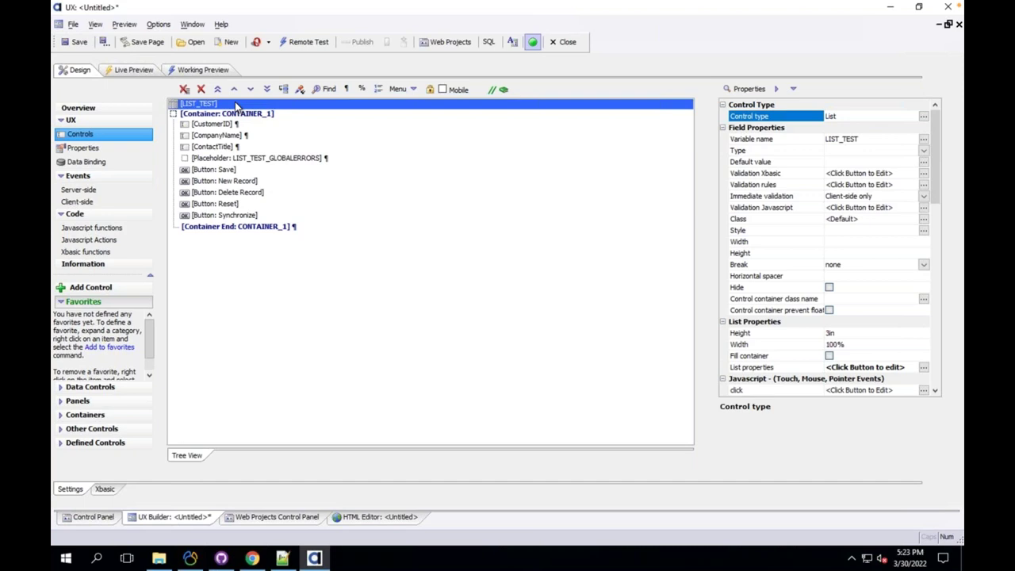
{"action": "left_click", "coordinate": [397, 89]}
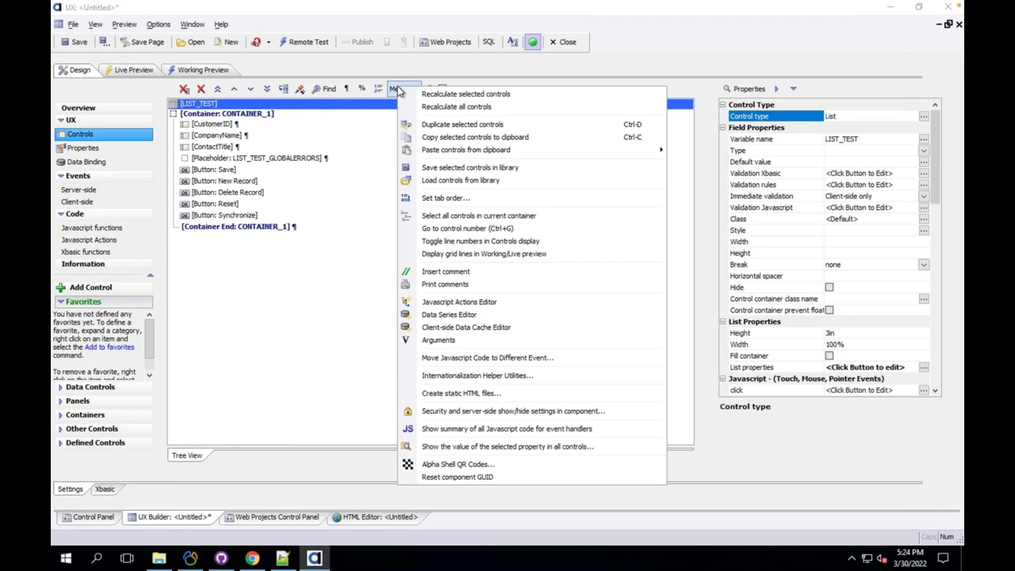
{"action": "mouse_move", "coordinate": [744, 16]}
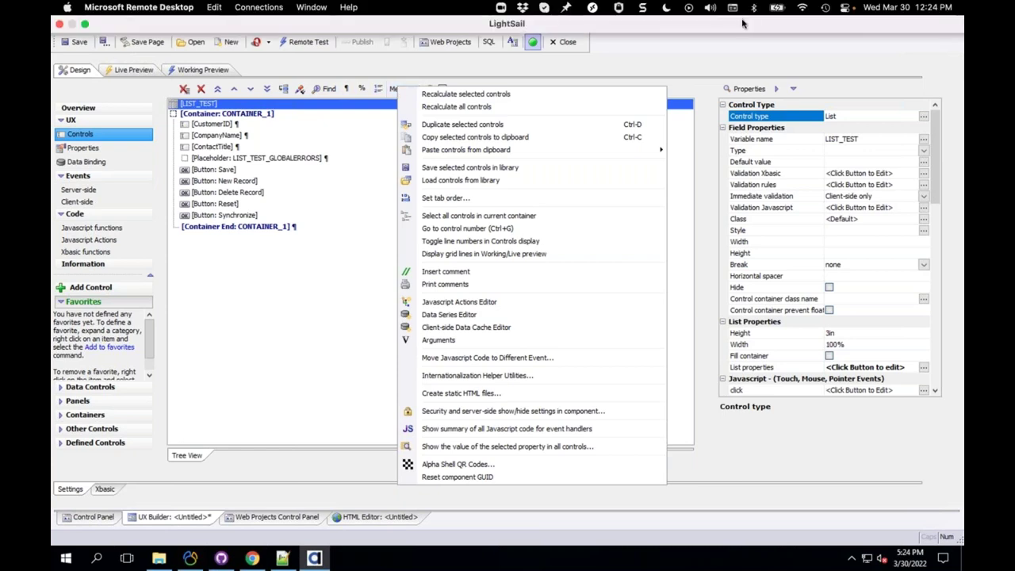
{"action": "left_click", "coordinate": [538, 334]}
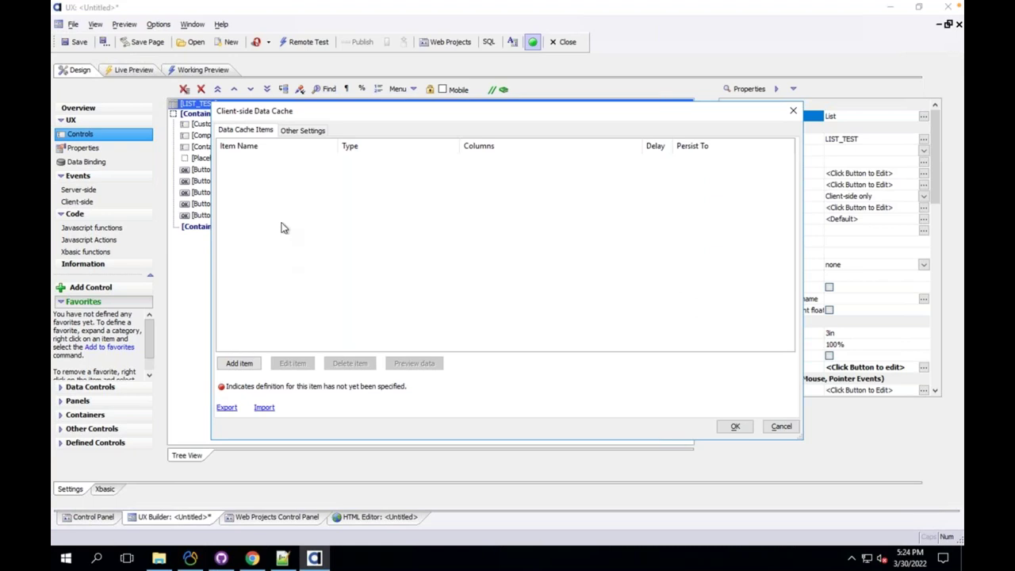
{"action": "left_click", "coordinate": [240, 363]}
{"action": "type", "text": "my_test"}
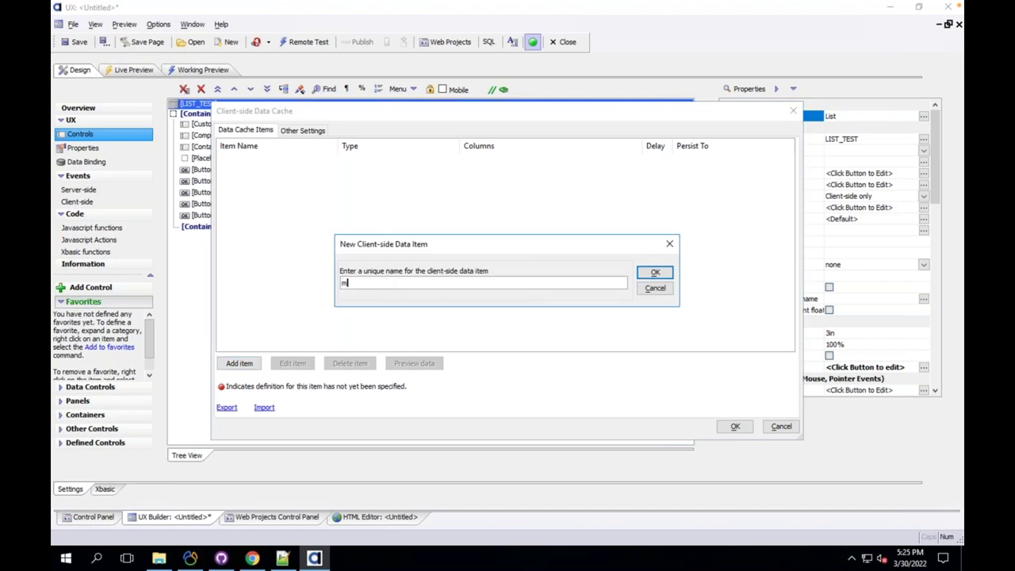
{"action": "left_click", "coordinate": [649, 274]}
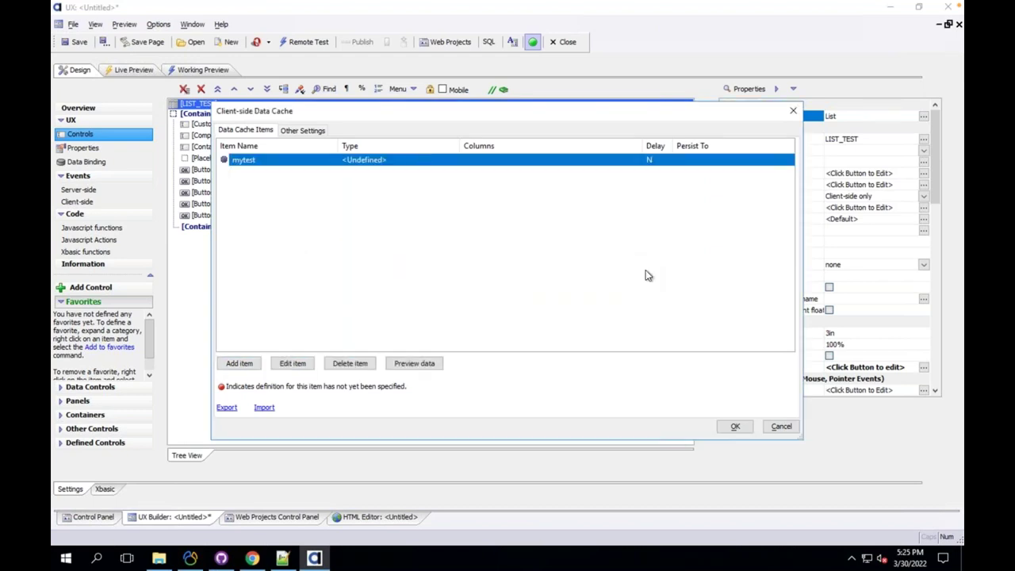
Open the mytest cache item for editing, compare the available item types and set its type to SQL Query.
{"action": "double_click", "coordinate": [381, 163]}
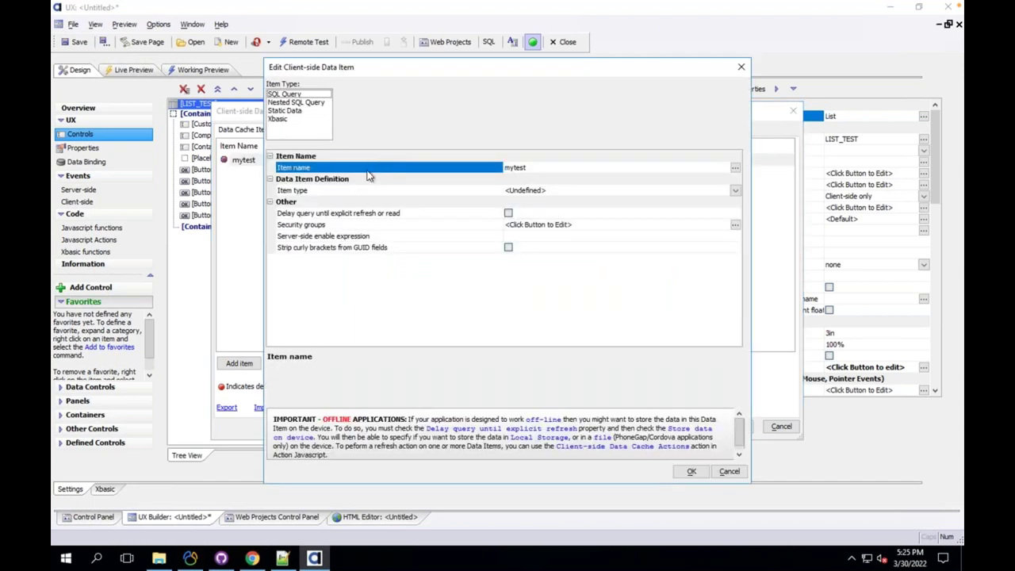
{"action": "left_click", "coordinate": [306, 96]}
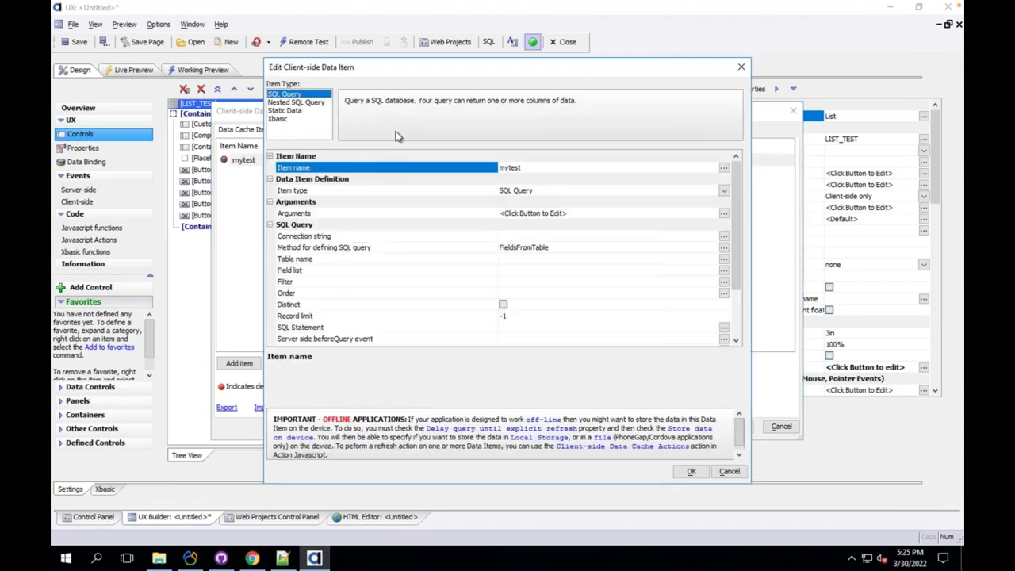
{"action": "left_click", "coordinate": [313, 104]}
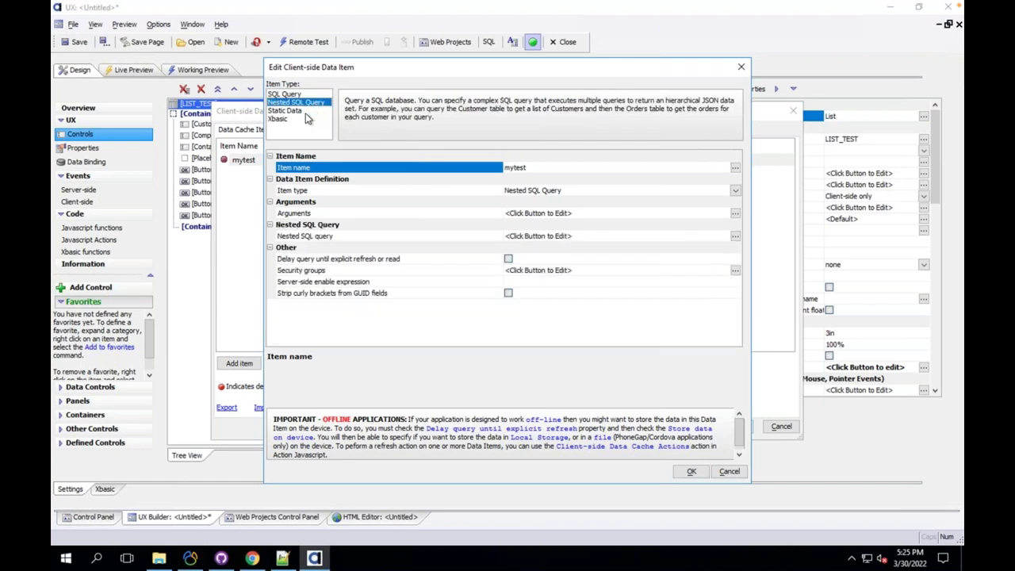
{"action": "left_click", "coordinate": [305, 113]}
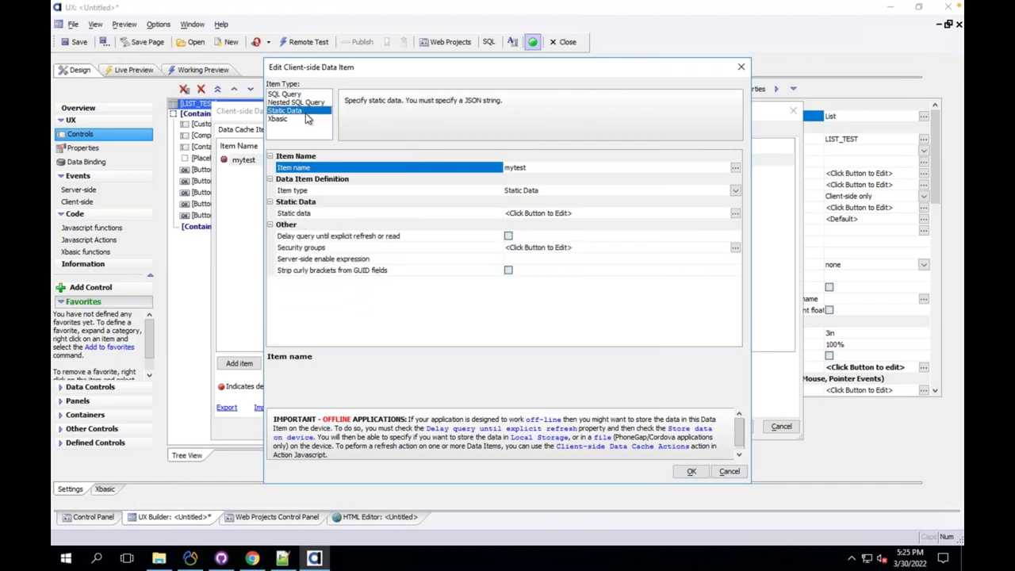
{"action": "left_click", "coordinate": [302, 120]}
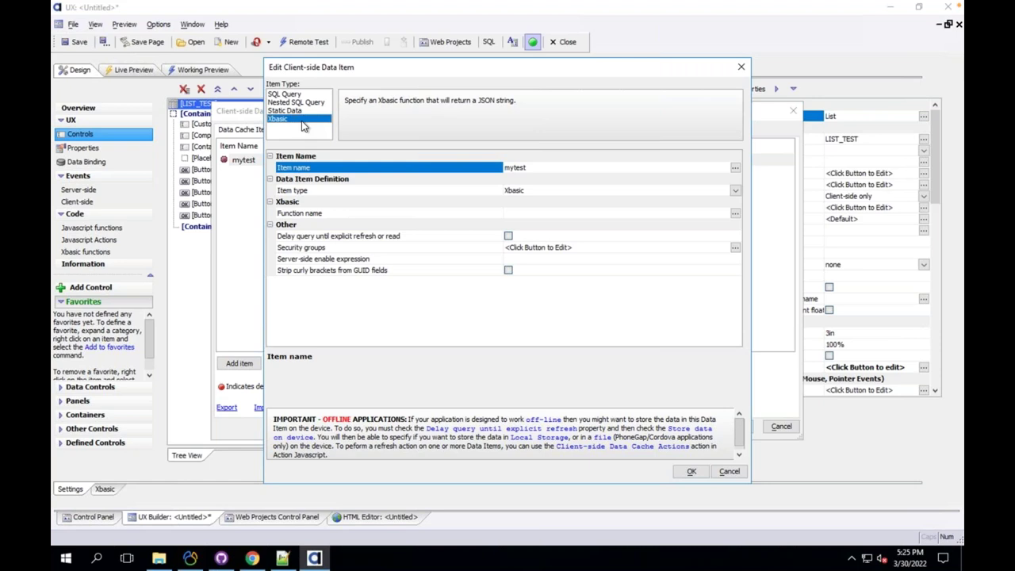
{"action": "left_click", "coordinate": [306, 94]}
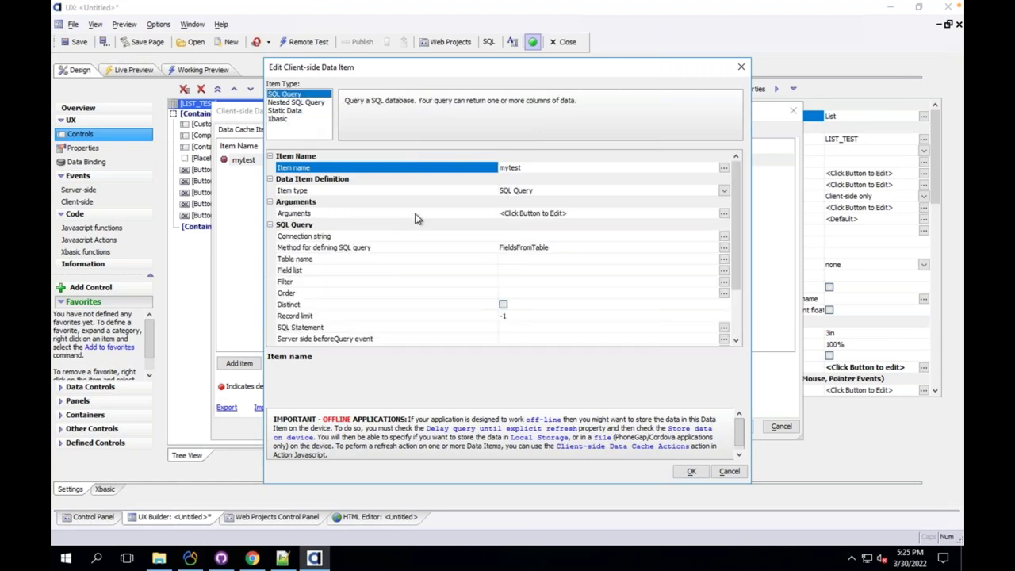
Set the mytest query's connection string to AADemo-Northwind and its table to Shippers, and save the item.
{"action": "double_click", "coordinate": [426, 236]}
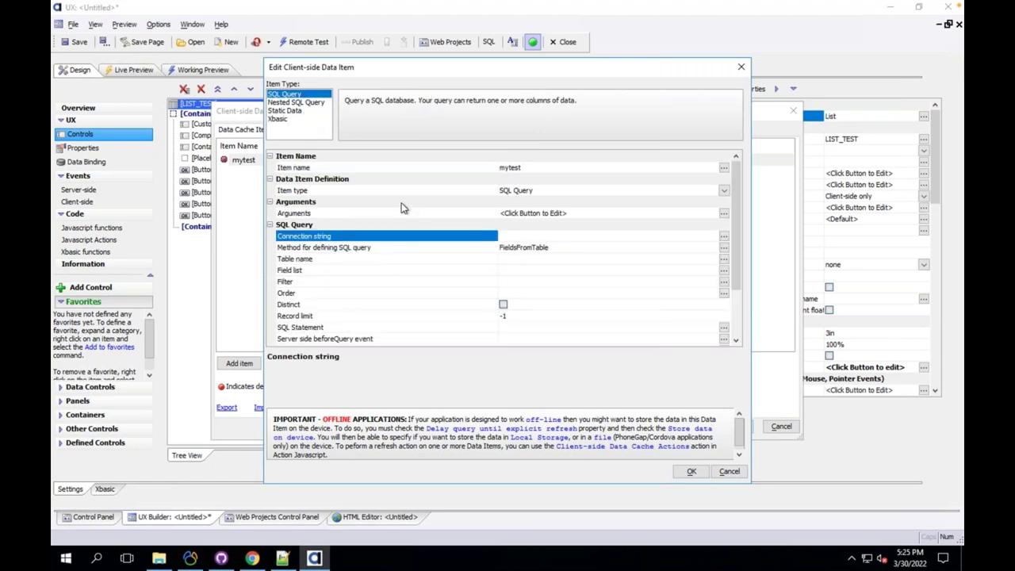
{"action": "double_click", "coordinate": [290, 184]}
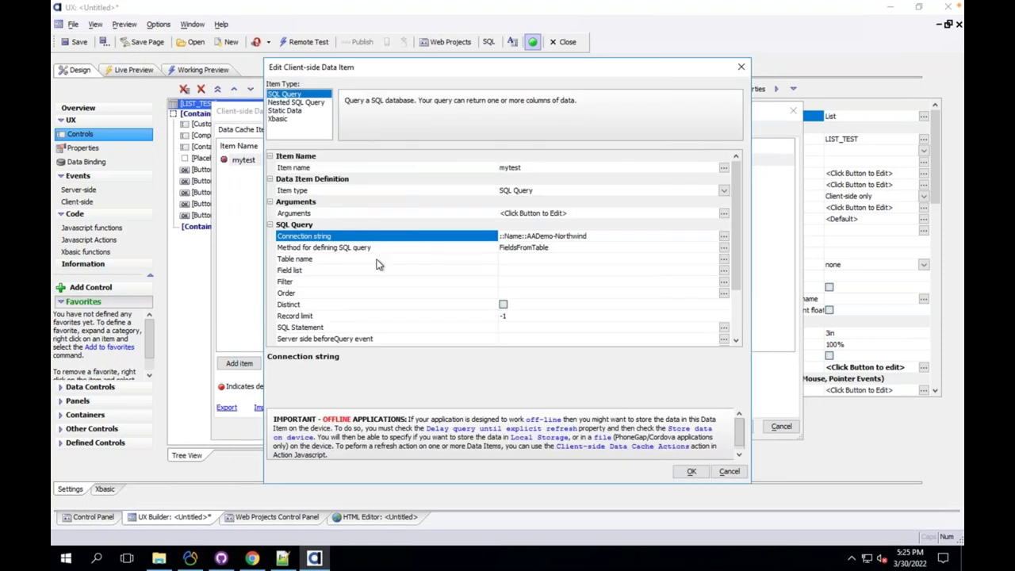
{"action": "double_click", "coordinate": [377, 260]}
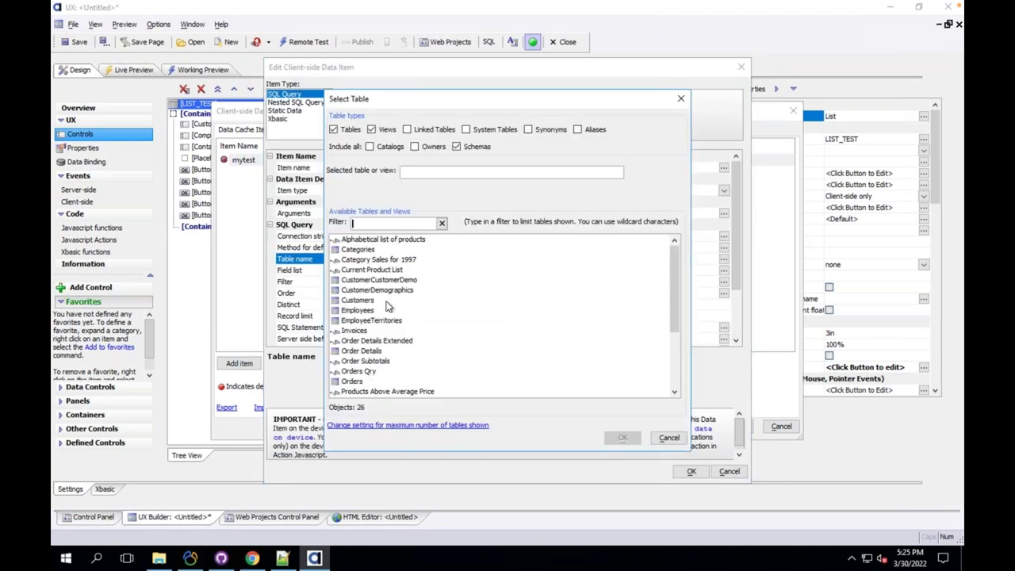
{"action": "scroll", "coordinate": [388, 307], "scroll_direction": "down", "scroll_amount": 3}
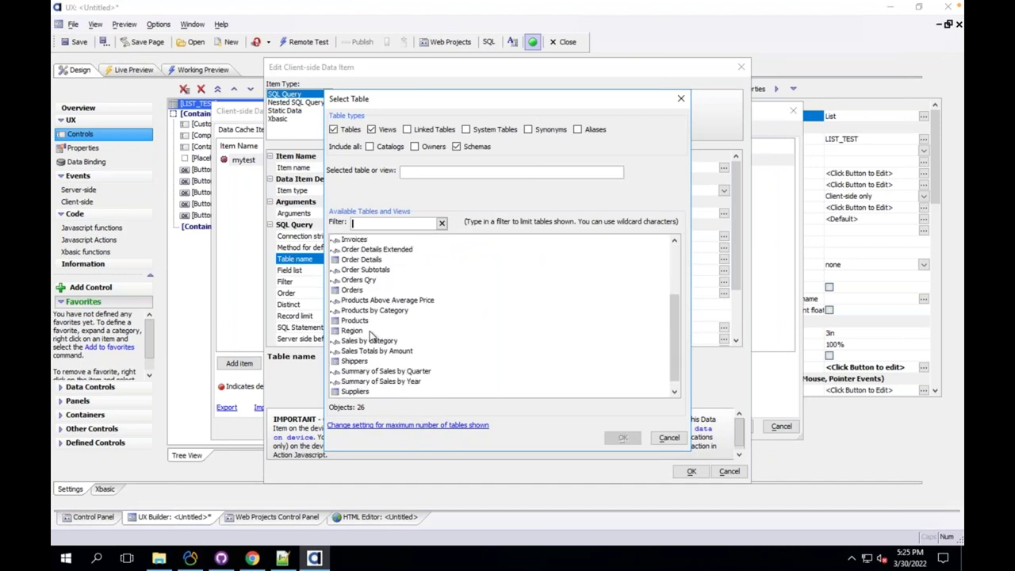
{"action": "double_click", "coordinate": [354, 361]}
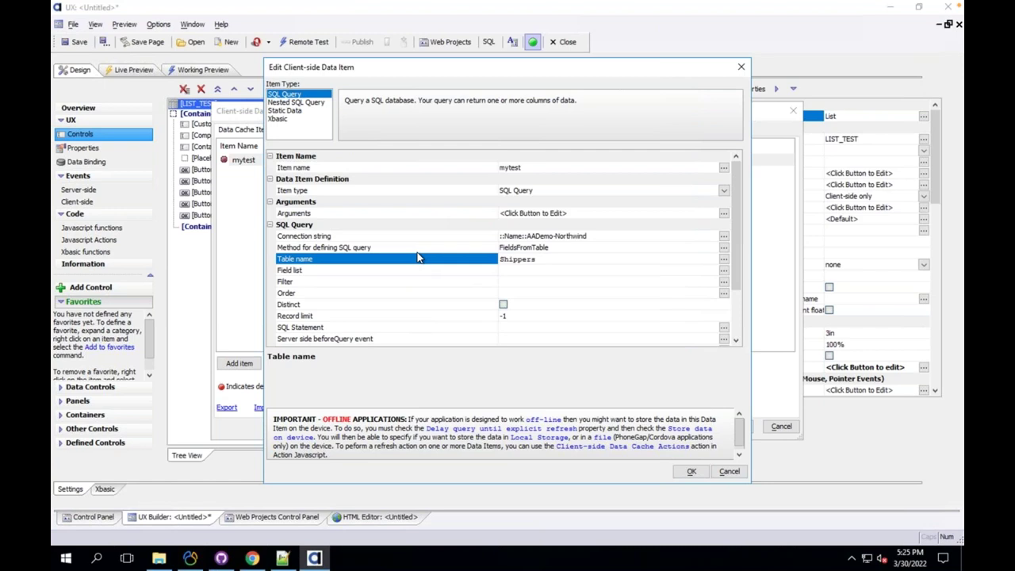
{"action": "left_click", "coordinate": [686, 473]}
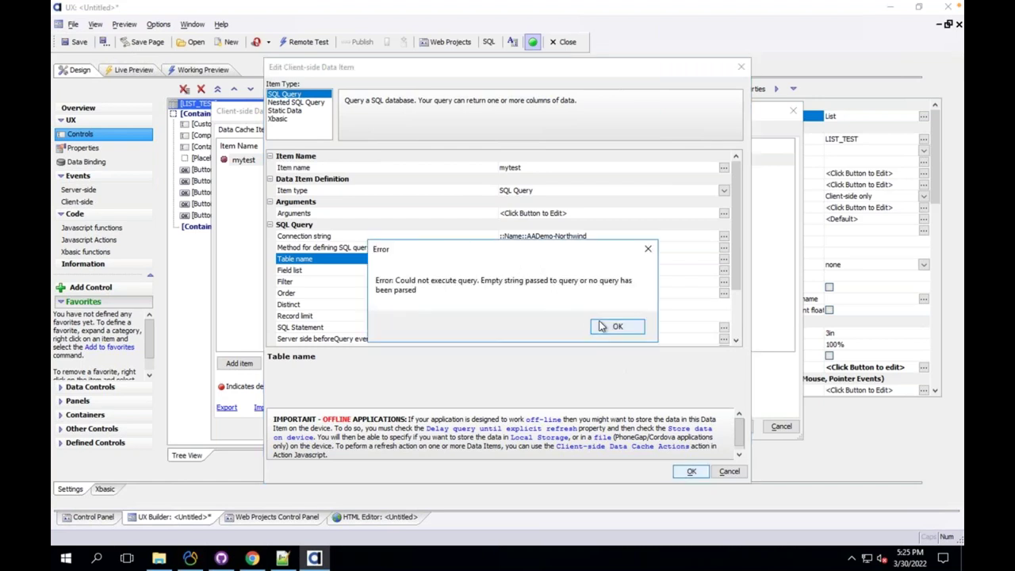
{"action": "left_click", "coordinate": [604, 326]}
Set the mytest query's field list to ShipperID and CompanyName, and save the item and the client-side data cache.
{"action": "left_click", "coordinate": [389, 162]}
{"action": "double_click", "coordinate": [391, 165]}
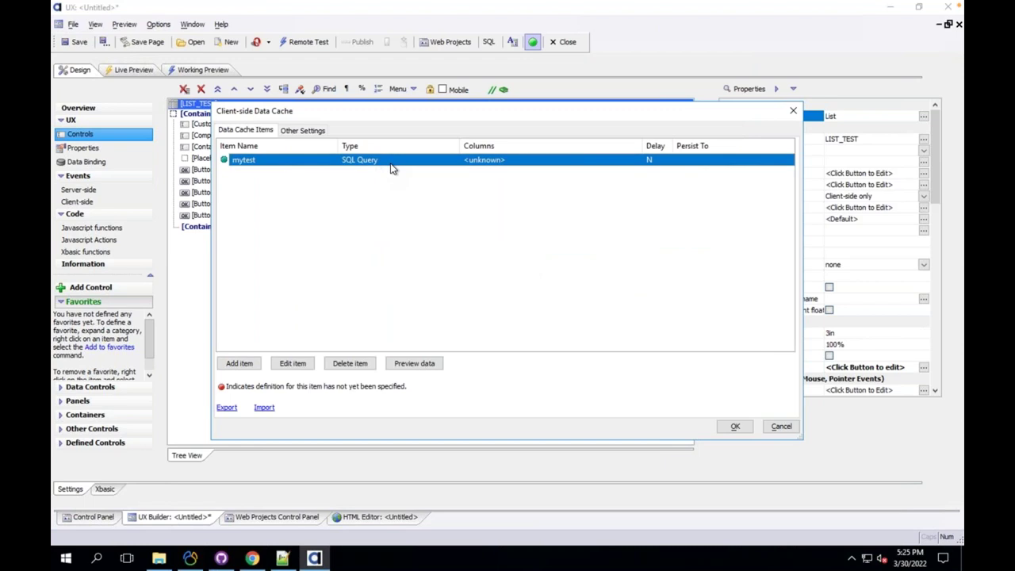
{"action": "double_click", "coordinate": [442, 272]}
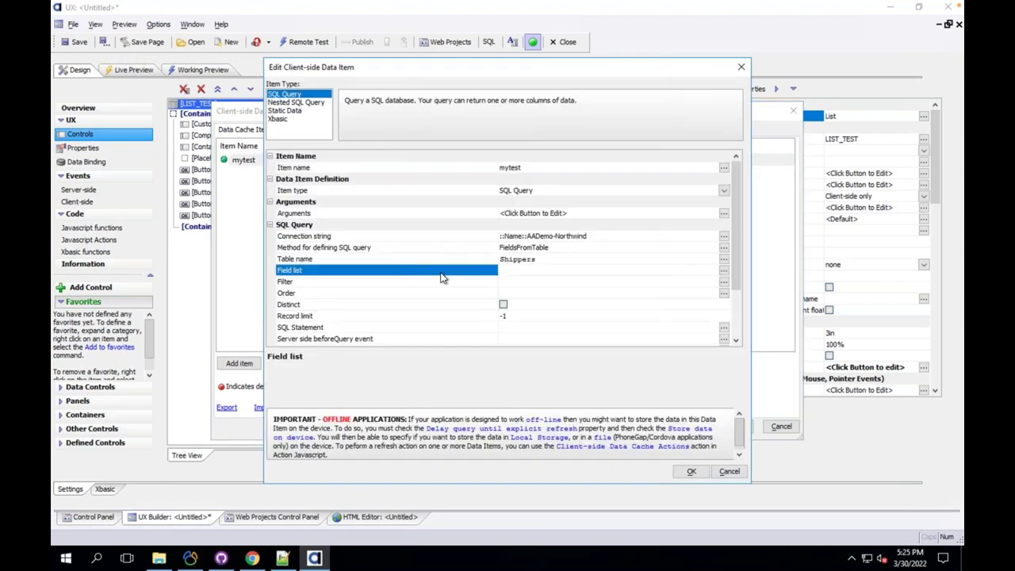
{"action": "left_click", "coordinate": [351, 214]}
{"action": "left_click", "coordinate": [352, 224]}
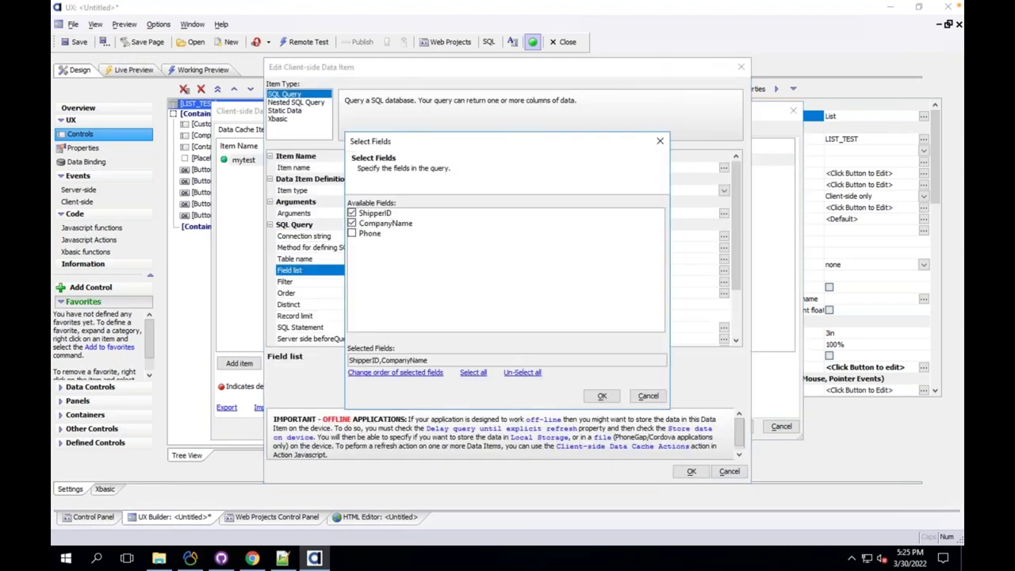
{"action": "left_click", "coordinate": [604, 396]}
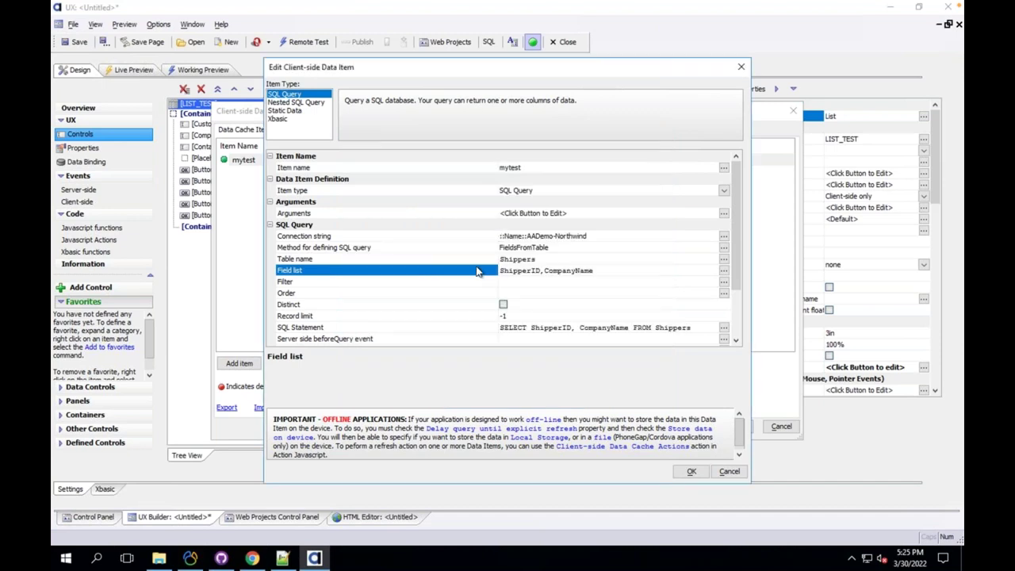
{"action": "left_click", "coordinate": [690, 471]}
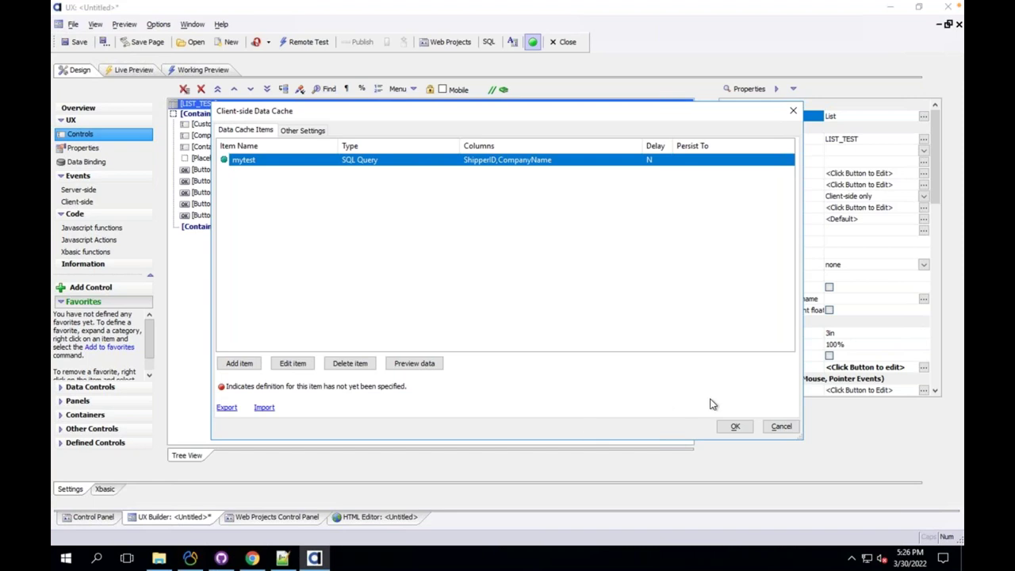
{"action": "left_click", "coordinate": [726, 427]}
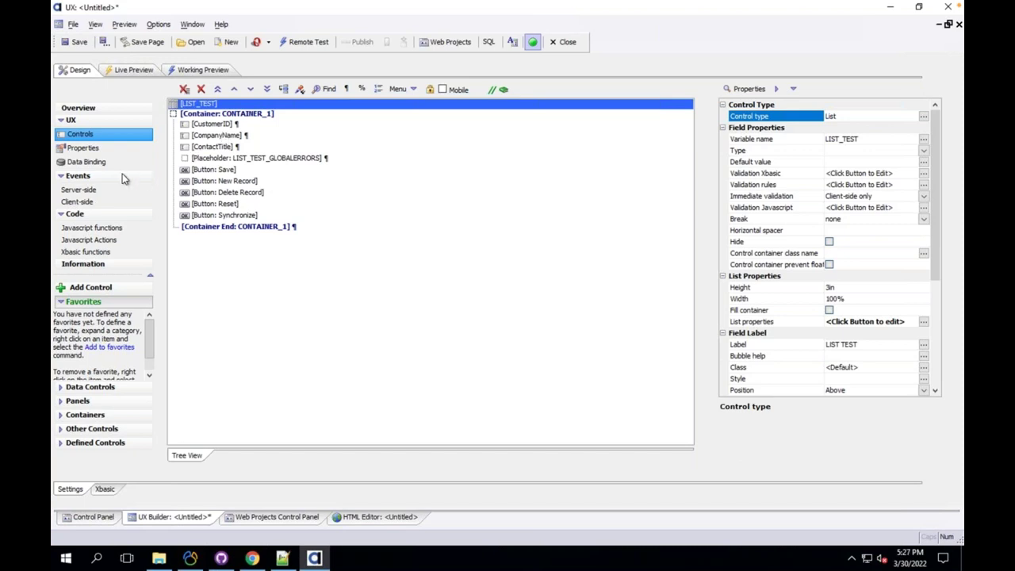
Open the component's Javascript functions and filter the insertable UX methods by "local".
{"action": "left_click", "coordinate": [102, 230]}
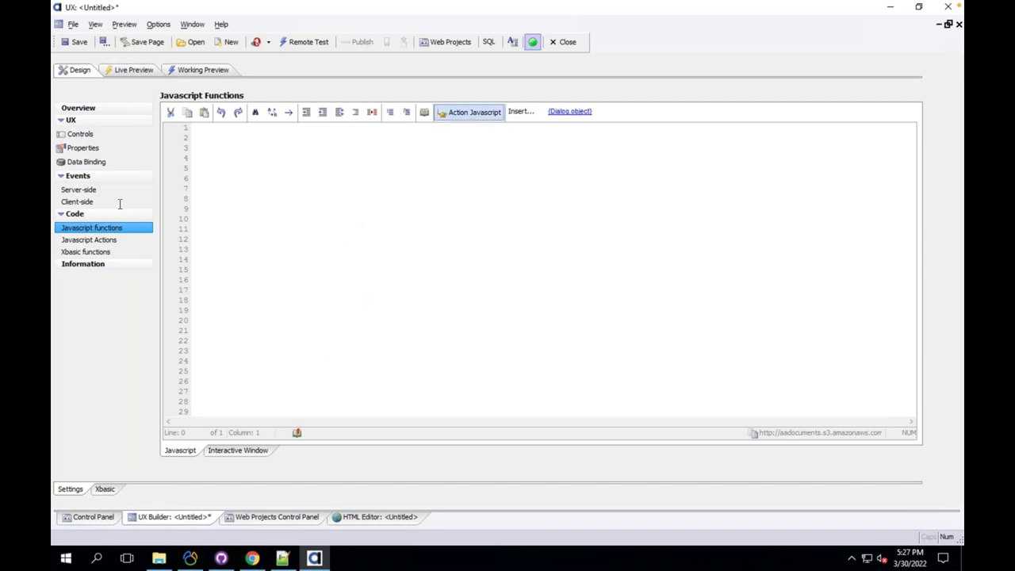
{"action": "left_click", "coordinate": [537, 119]}
{"action": "left_click", "coordinate": [555, 132]}
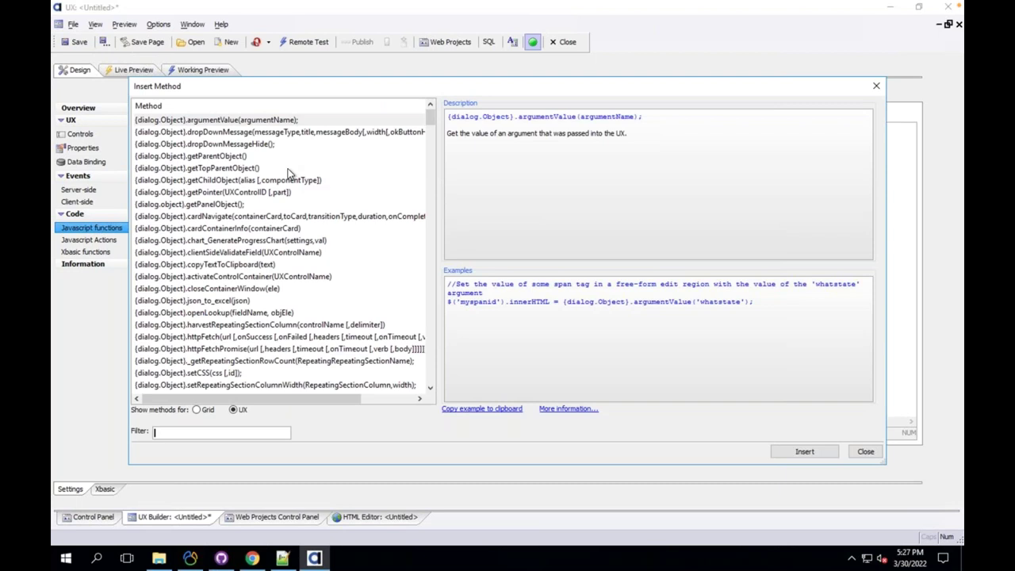
{"action": "type", "text": "loca"}
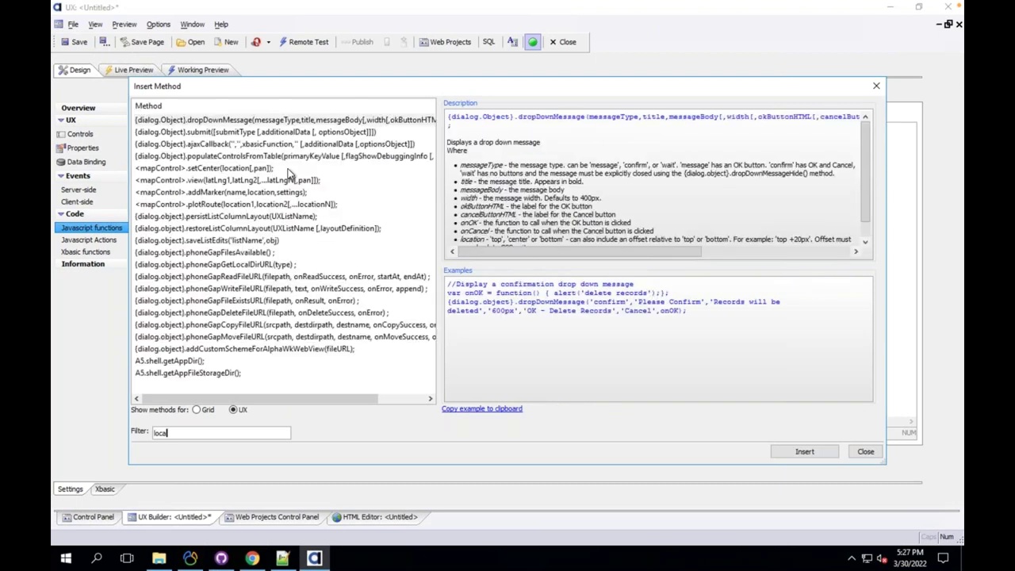
{"action": "type", "text": "l"}
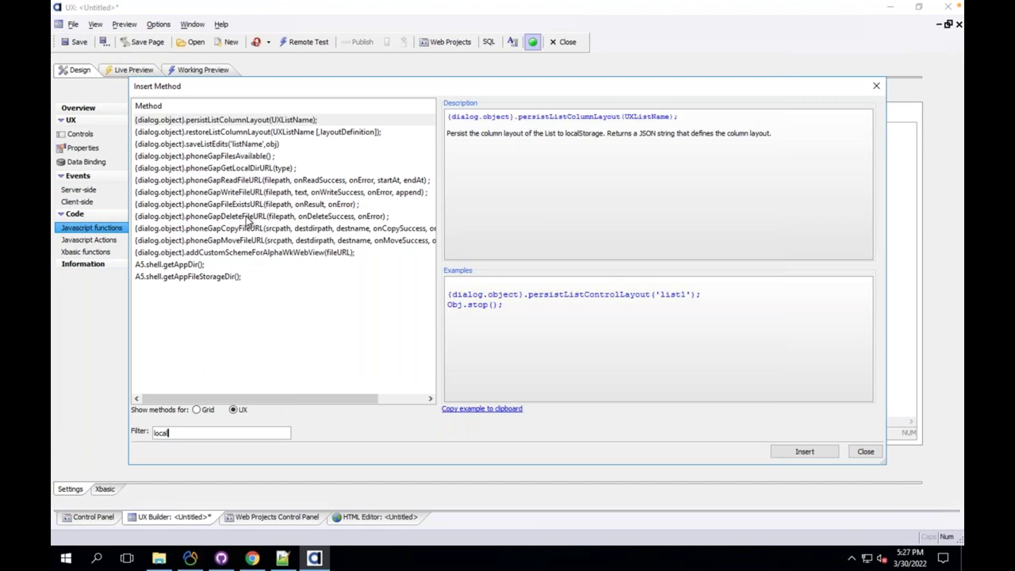
Filter the UX methods by "stor" instead and close the method list without inserting anything.
{"action": "key", "text": "BackSpace"}
{"action": "key", "text": "BackSpace"}
{"action": "key", "text": "BackSpace"}
{"action": "key", "text": "BackSpace"}
{"action": "key", "text": "BackSpace"}
{"action": "type", "text": "stor"}
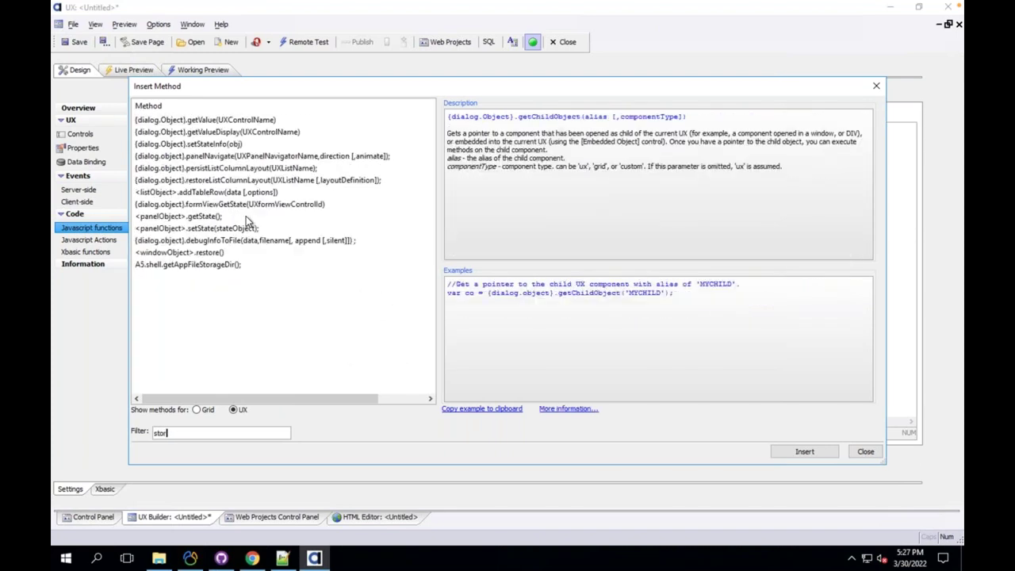
{"action": "left_click", "coordinate": [865, 452]}
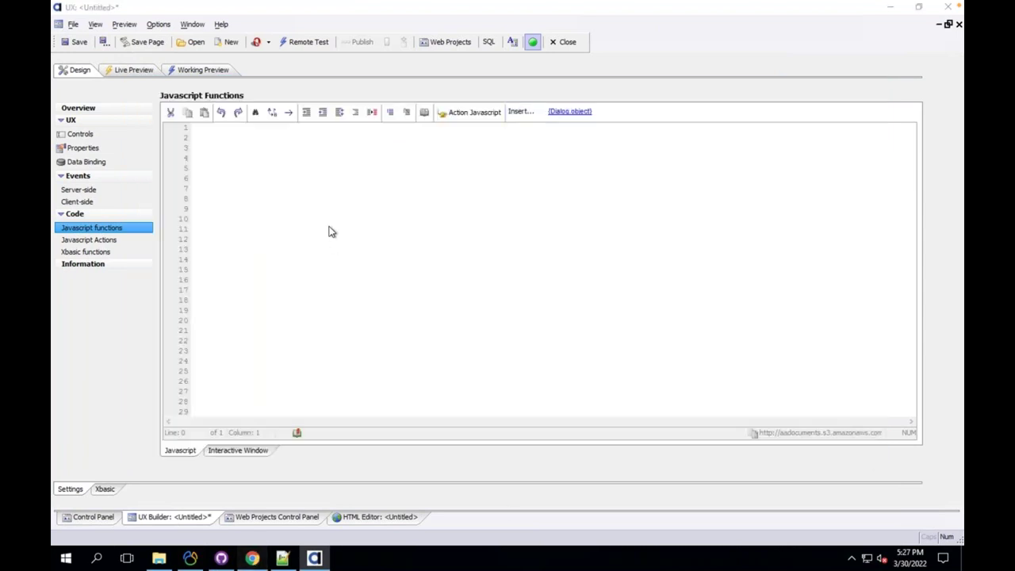
Switch to Chrome and search Google for "javascript localstorage" in a new tab.
{"action": "key", "text": "alt+Tab"}
{"action": "left_click", "coordinate": [222, 12]}
{"action": "type", "text": "javascript loca"}
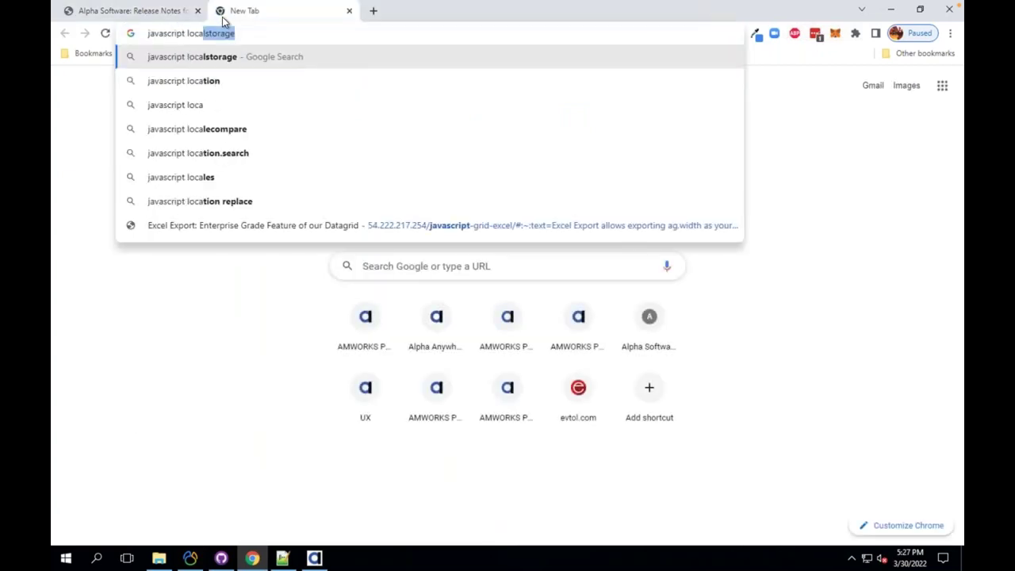
{"action": "type", "text": "l"}
{"action": "key", "text": "Return"}
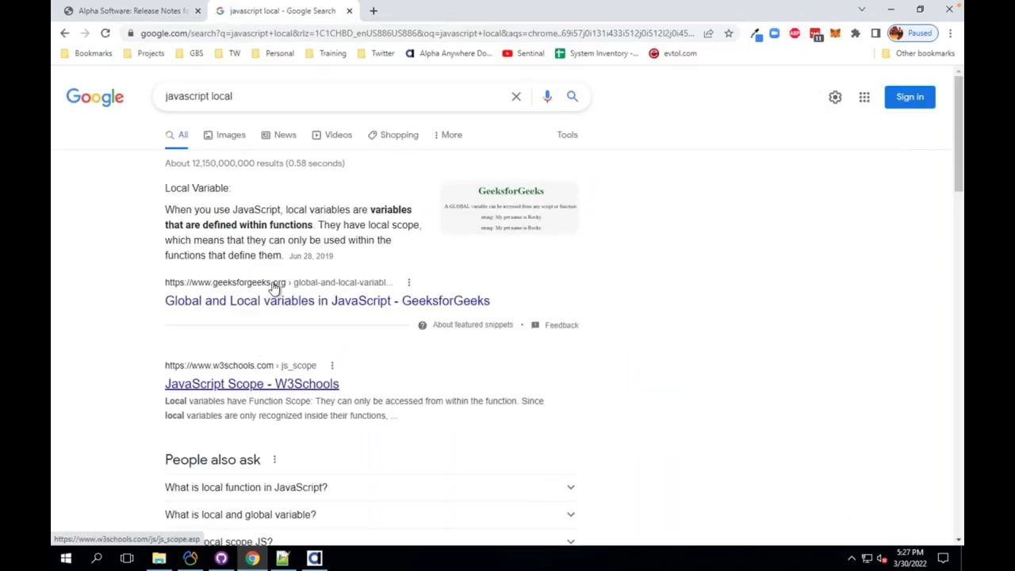
{"action": "left_click", "coordinate": [223, 96]}
{"action": "key", "text": "End"}
{"action": "key", "text": "Down"}
{"action": "key", "text": "Down"}
{"action": "key", "text": "Return"}
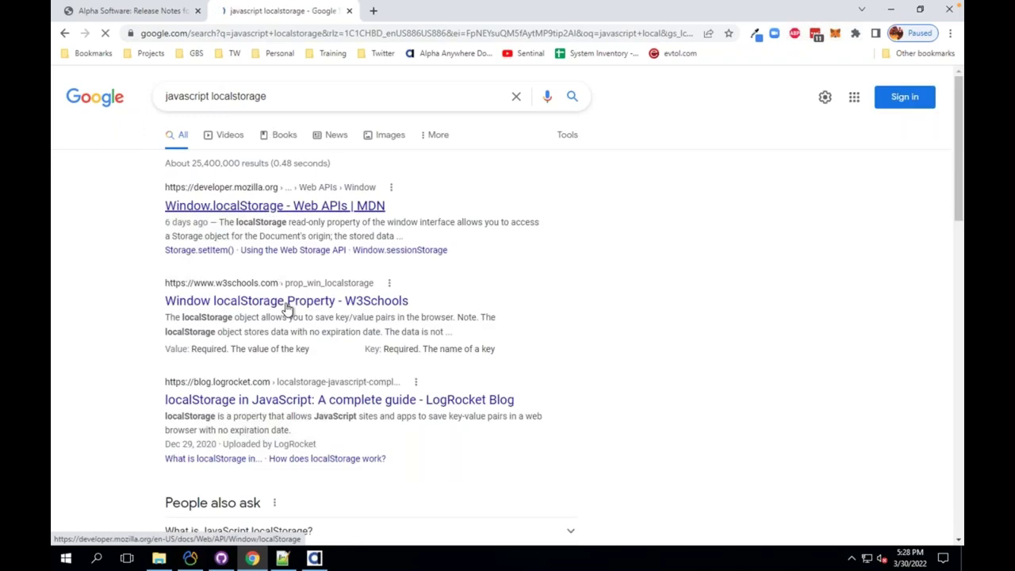
Open the W3Schools Window localStorage Property page and examine the keys and value in its setItem and getItem example.
{"action": "left_click", "coordinate": [390, 297]}
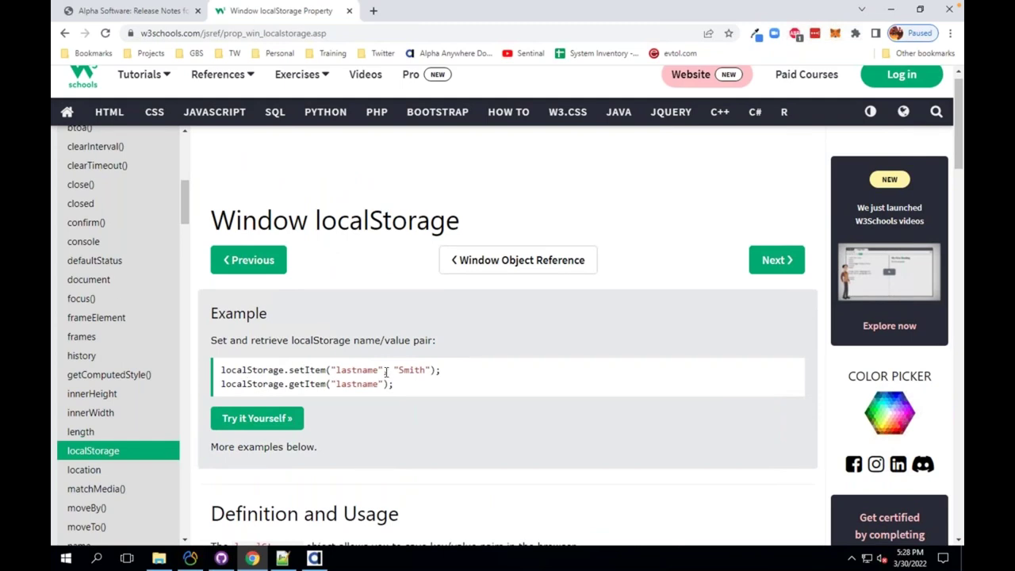
{"action": "double_click", "coordinate": [355, 367]}
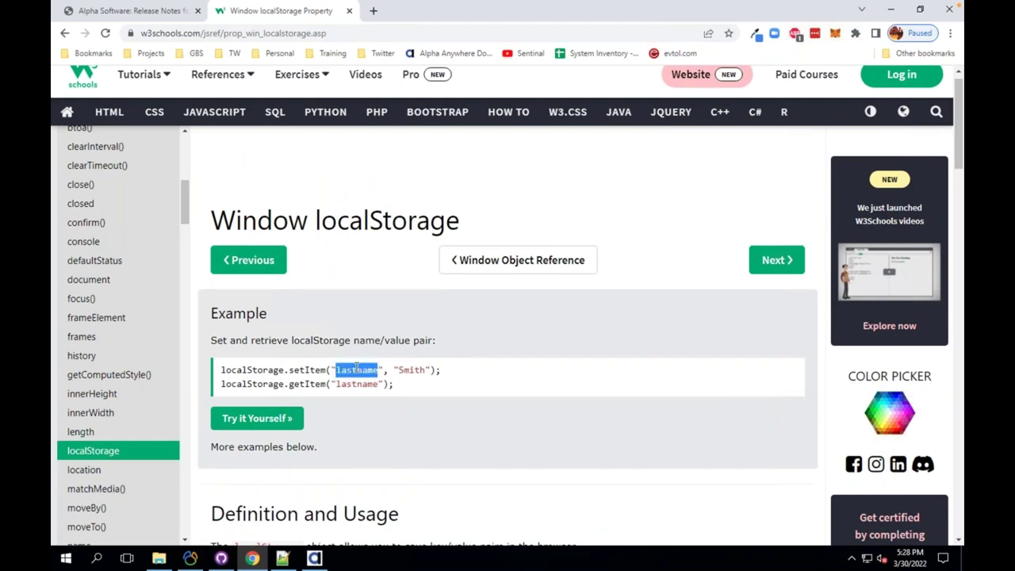
{"action": "left_click", "coordinate": [411, 371]}
{"action": "double_click", "coordinate": [412, 370]}
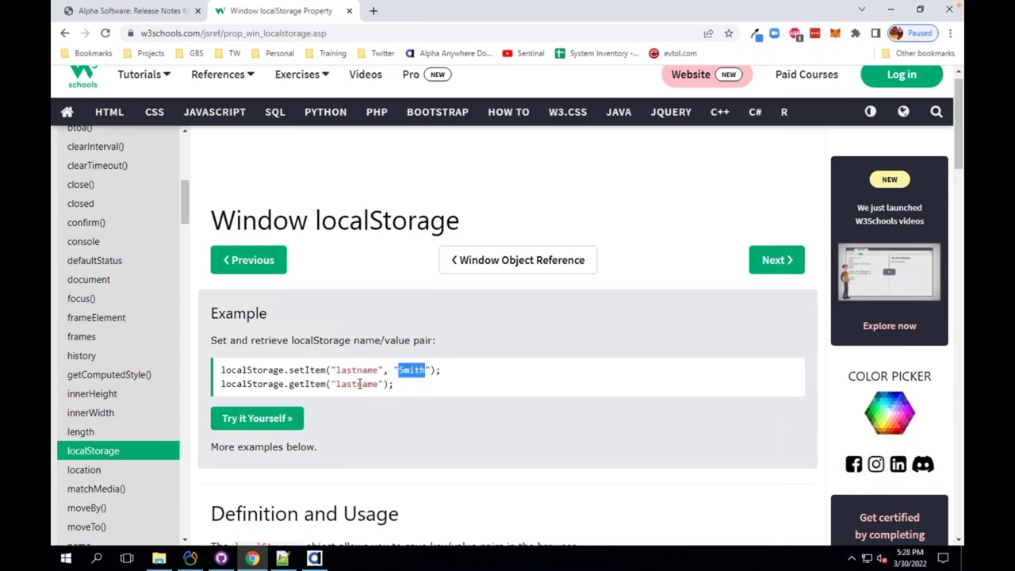
{"action": "double_click", "coordinate": [359, 384]}
{"action": "mouse_move", "coordinate": [396, 384]}
{"action": "left_mouse_down"}
{"action": "mouse_move", "coordinate": [221, 387]}
{"action": "mouse_move", "coordinate": [401, 395]}
{"action": "left_mouse_up"}
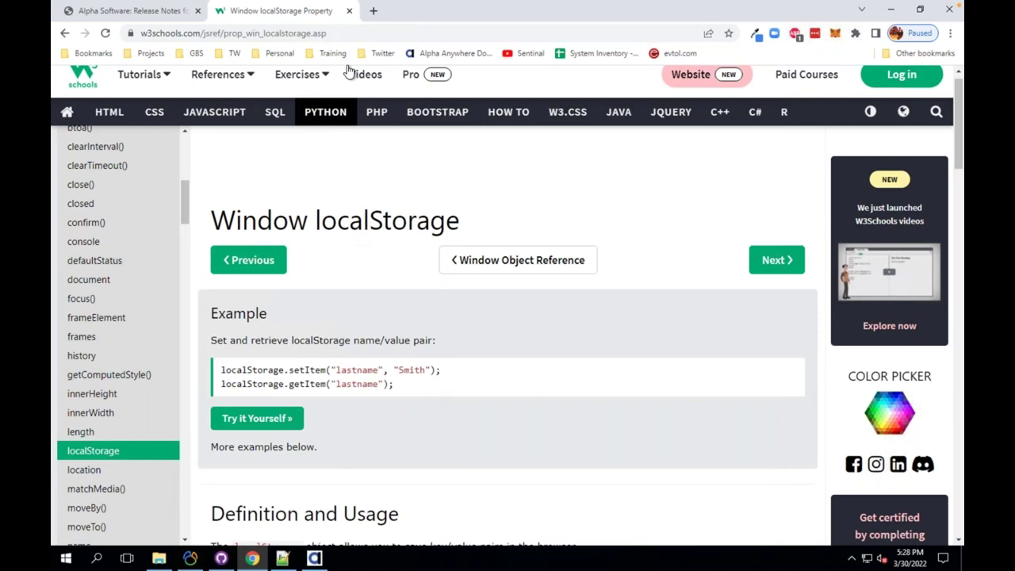
Search Google for "indexed db" in another new browser tab.
{"action": "left_click", "coordinate": [373, 10]}
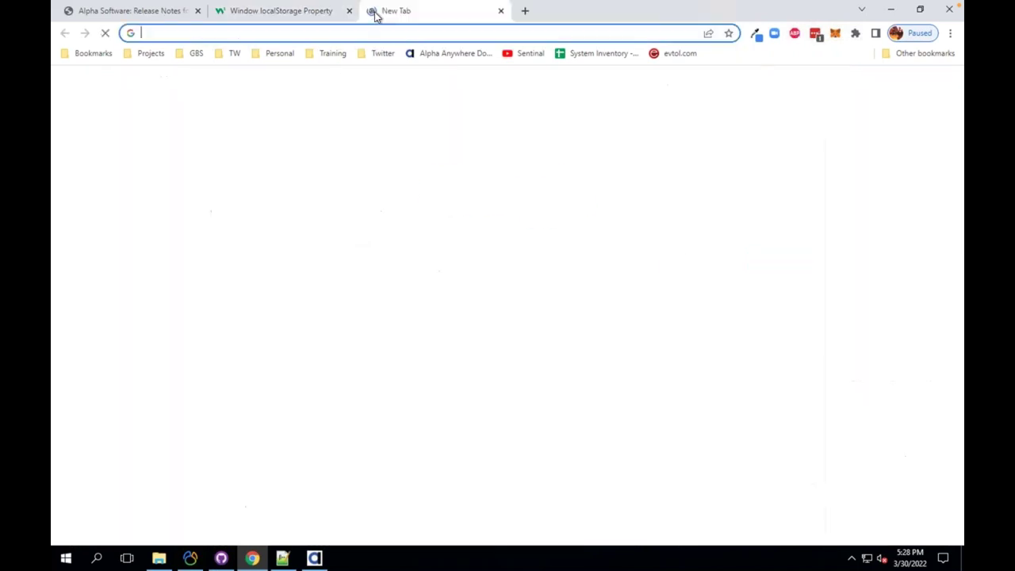
{"action": "type", "text": "inde"}
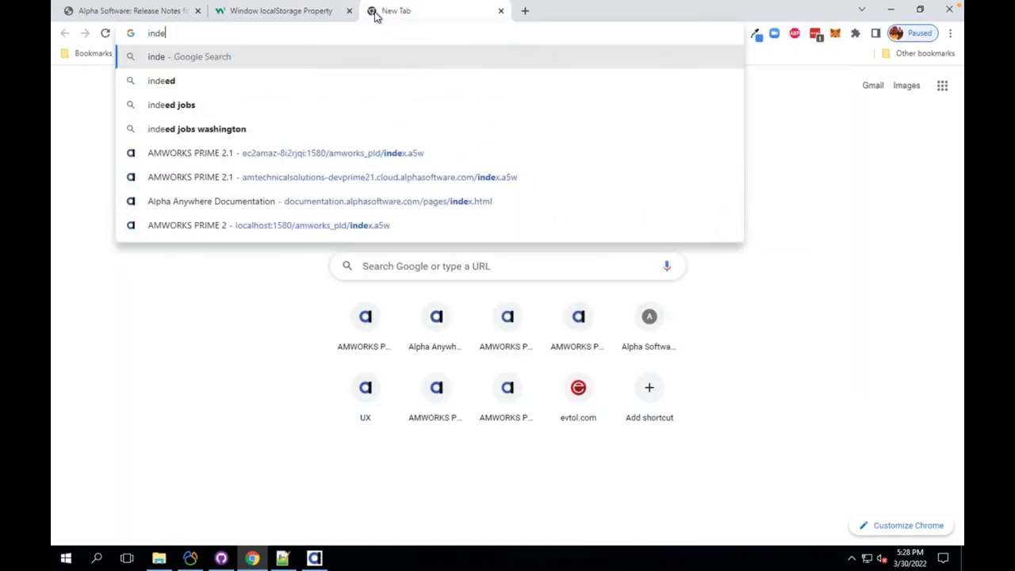
{"action": "type", "text": "xed db"}
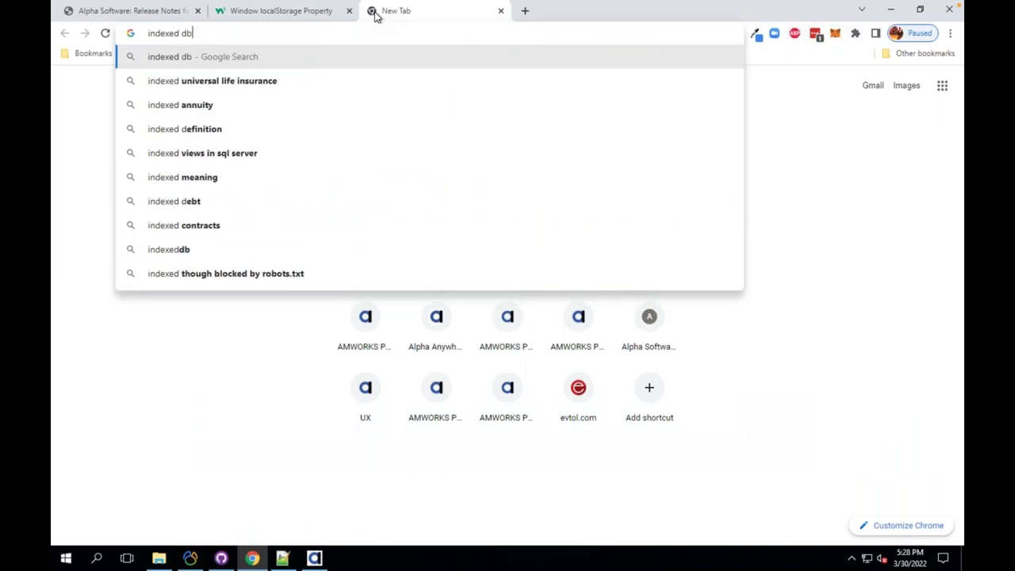
{"action": "key", "text": "Return"}
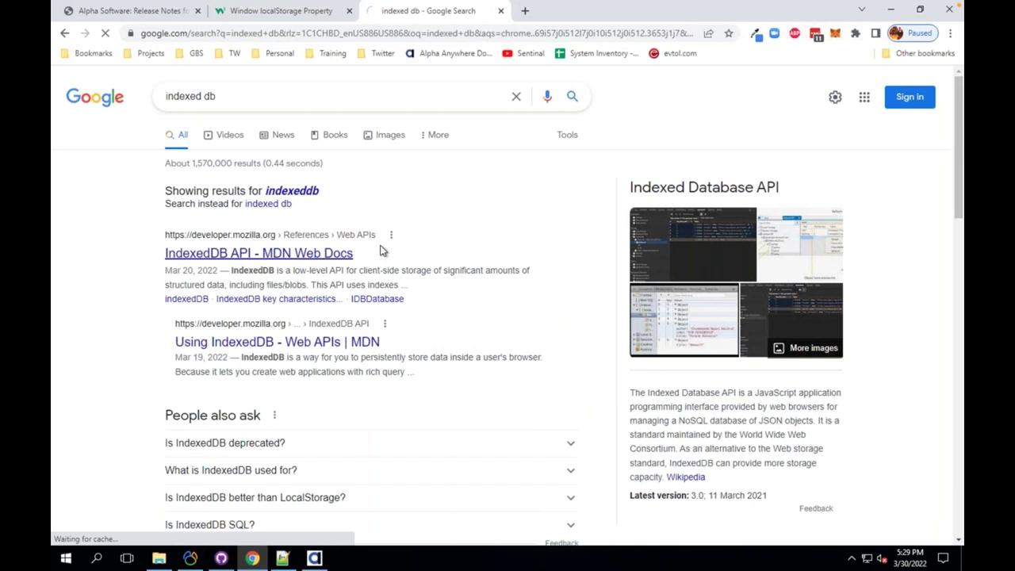
Open the MDN IndexedDB API page and read its overview, key concepts, and storage limits sections.
{"action": "left_click", "coordinate": [326, 252]}
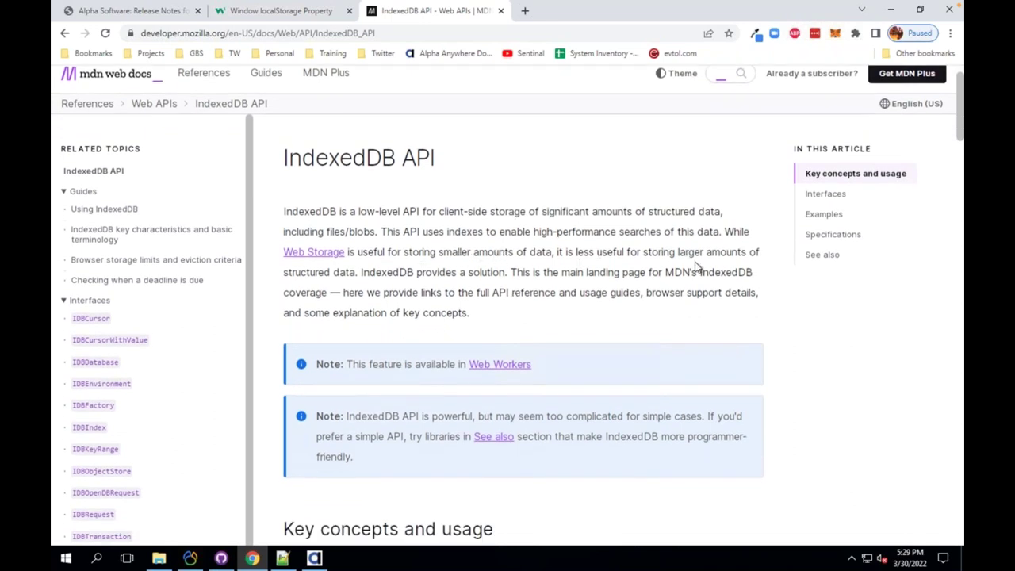
{"action": "double_click", "coordinate": [388, 272]}
{"action": "left_click", "coordinate": [472, 272]}
{"action": "scroll", "coordinate": [473, 273], "scroll_direction": "down", "scroll_amount": 3}
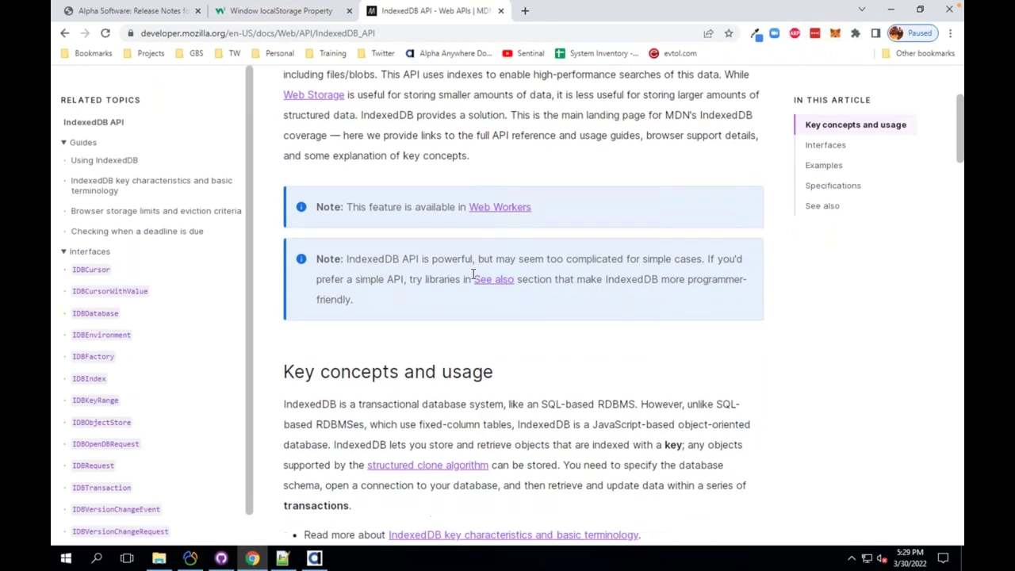
{"action": "scroll", "coordinate": [472, 273], "scroll_direction": "down", "scroll_amount": 6}
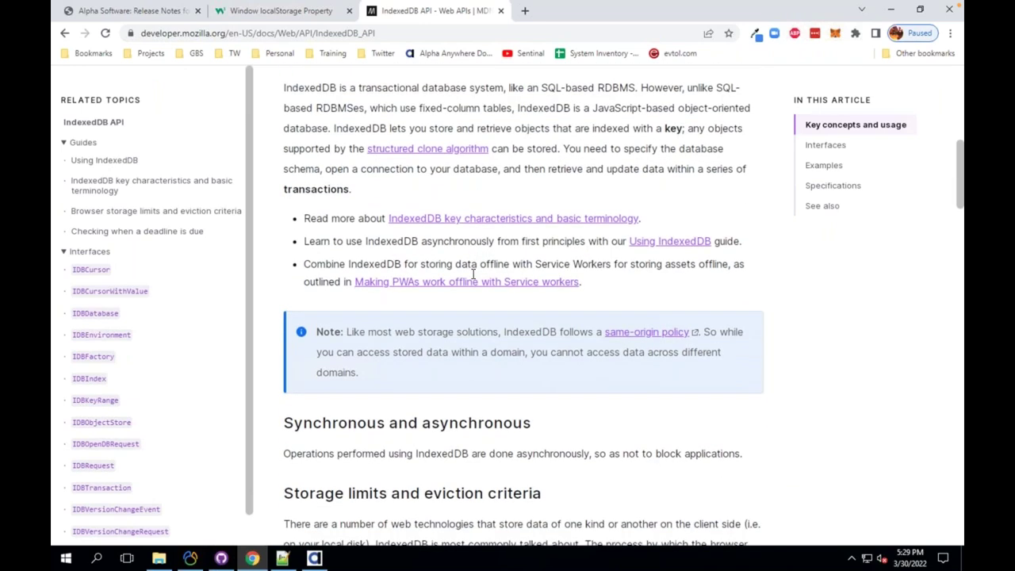
{"action": "scroll", "coordinate": [391, 284], "scroll_direction": "down", "scroll_amount": 4}
{"action": "left_click", "coordinate": [268, 33]}
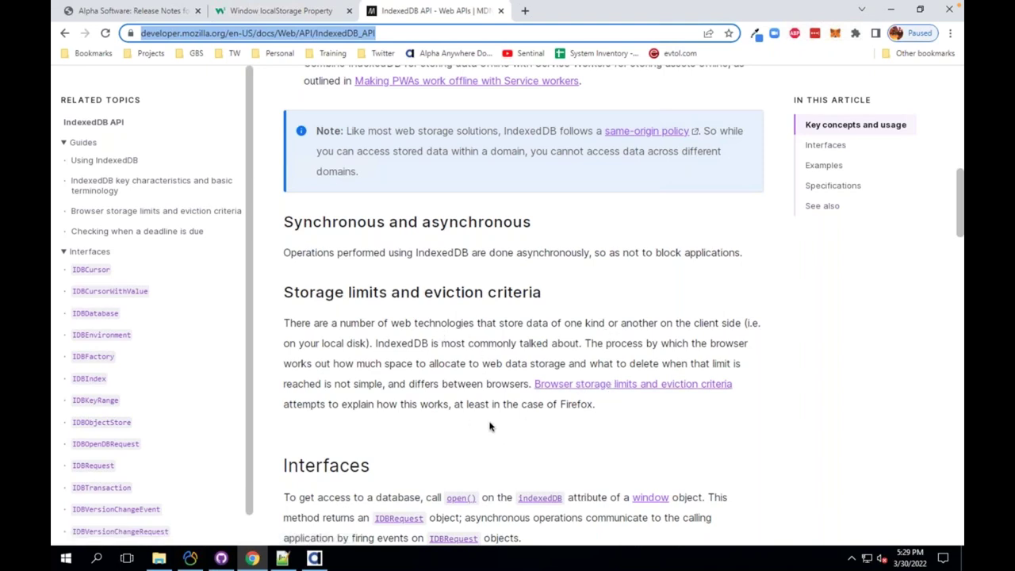
{"action": "scroll", "coordinate": [489, 425], "scroll_direction": "down", "scroll_amount": 1}
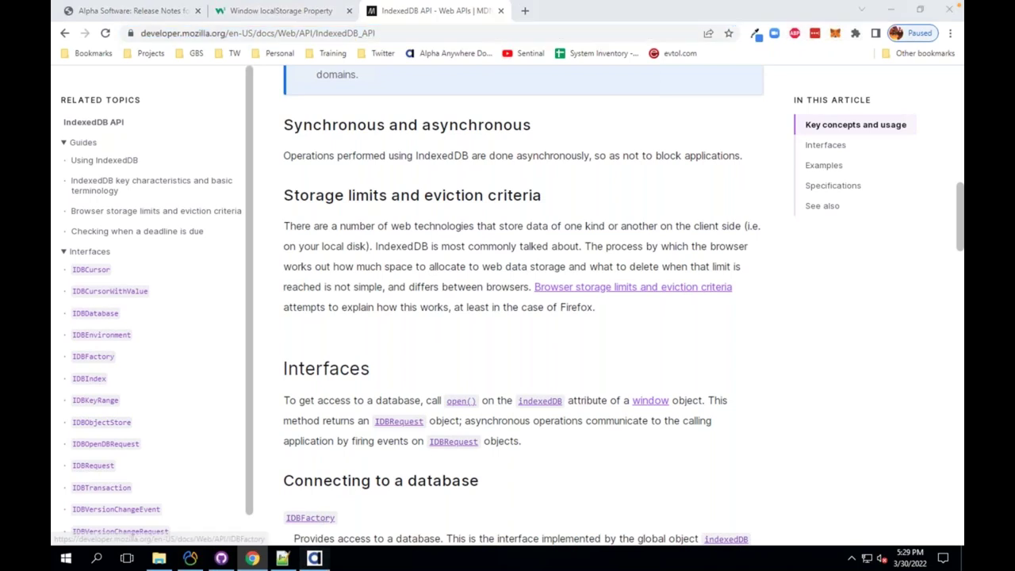
Switch to the Keynote presentation and review the Indexed DB entry on the Offline Options slide.
{"action": "left_click", "coordinate": [315, 559]}
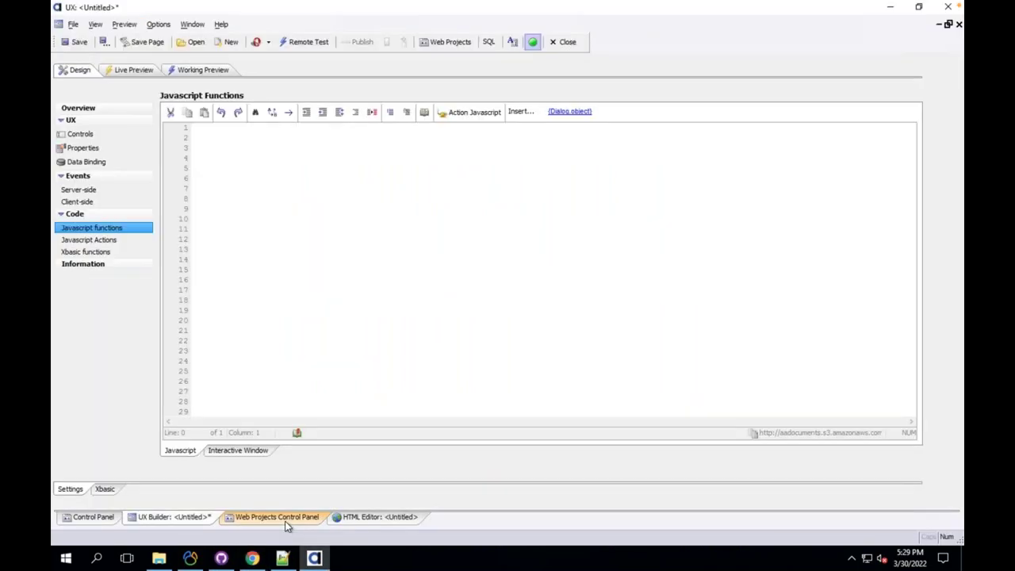
{"action": "left_click", "coordinate": [315, 558]}
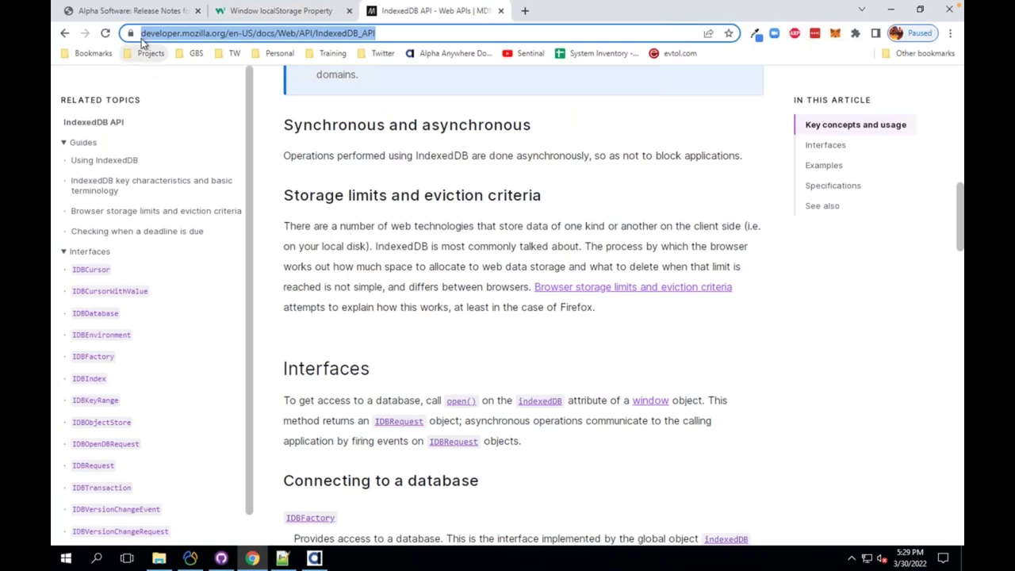
{"action": "left_click", "coordinate": [138, 11]}
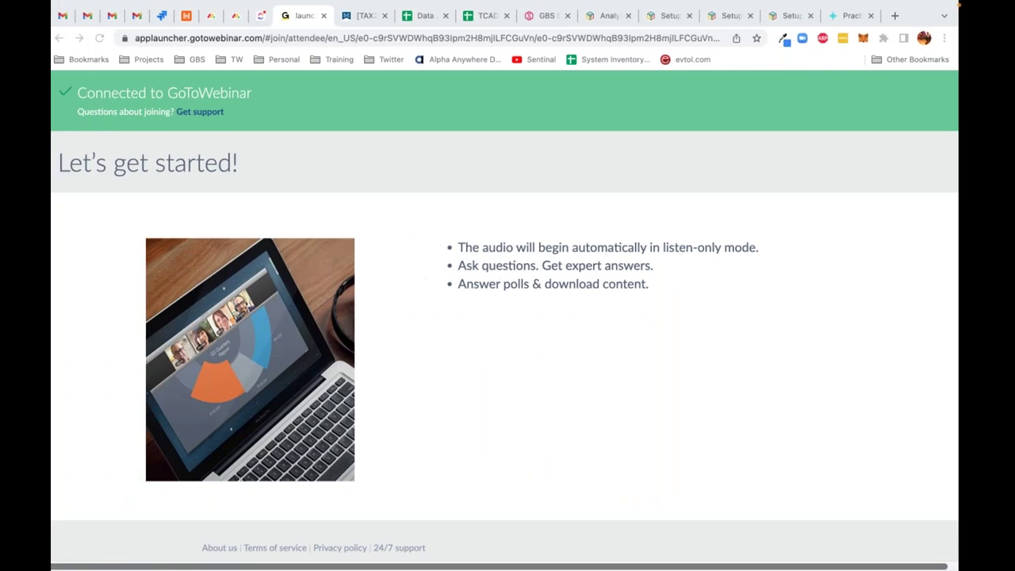
{"action": "key", "text": "ctrl+Left"}
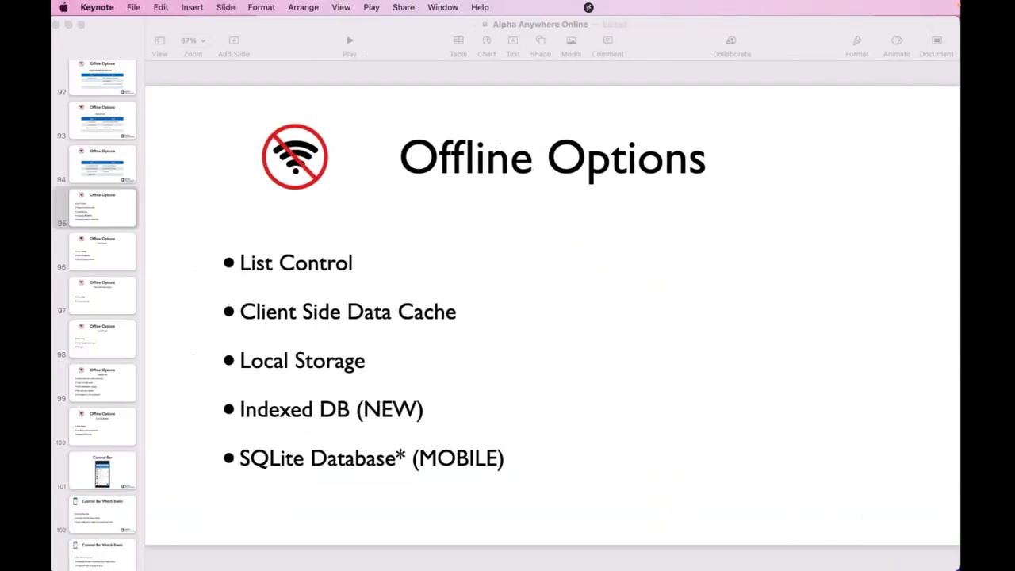
{"action": "double_click", "coordinate": [304, 408]}
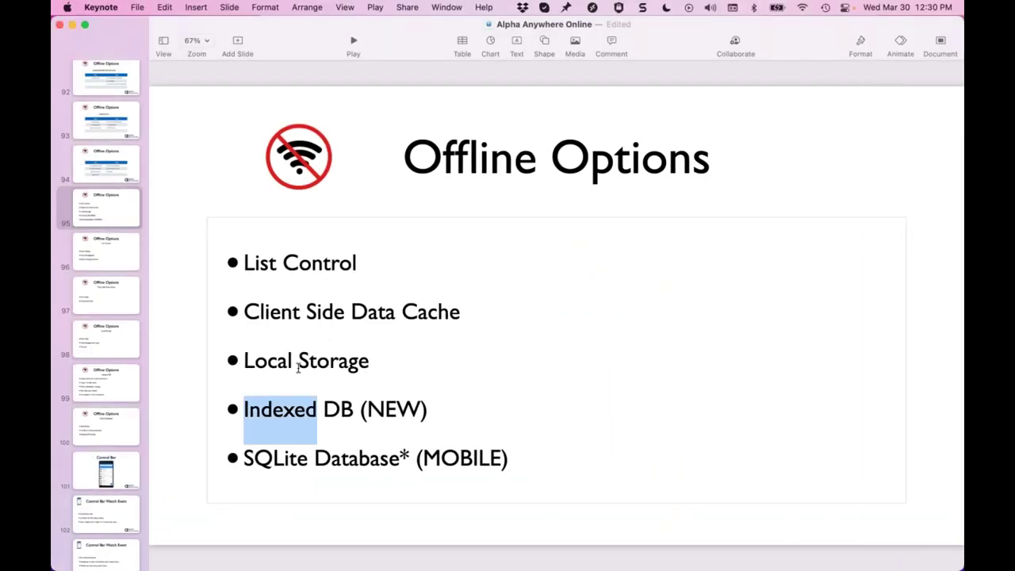
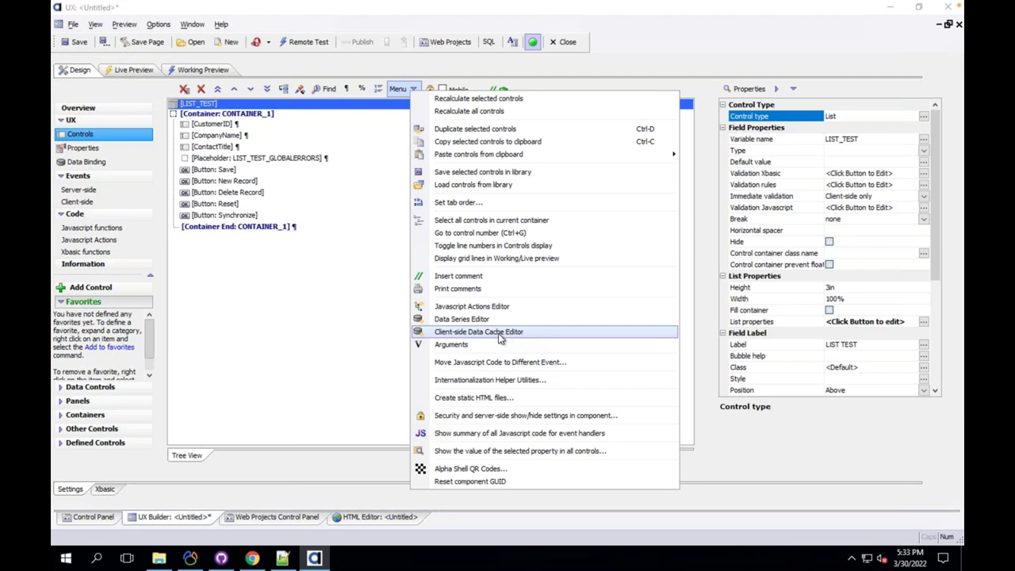
Open the Client-side Data Cache editor, review its cache items and other settings, and close it.
{"action": "left_click", "coordinate": [500, 334]}
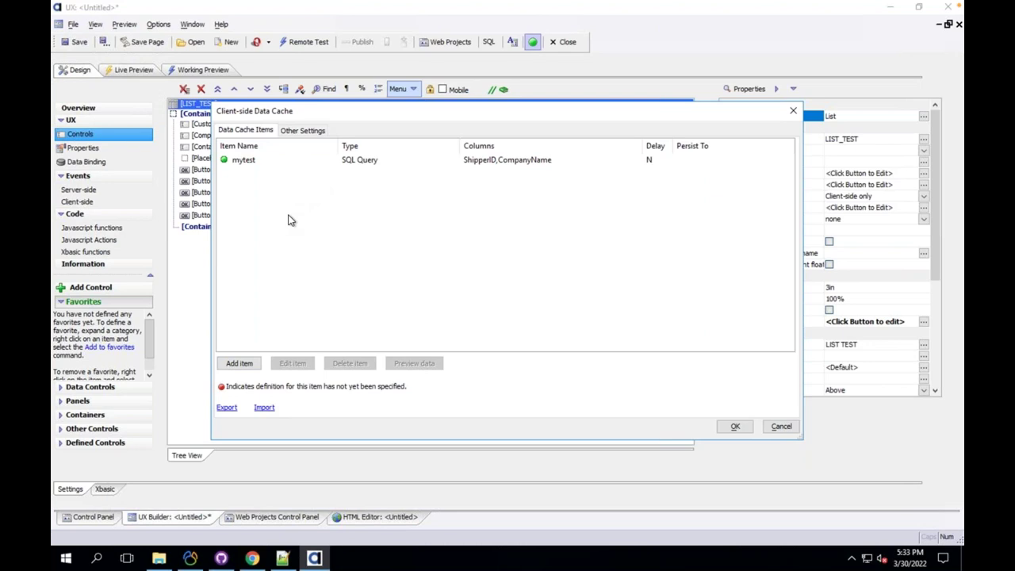
{"action": "left_click", "coordinate": [320, 132]}
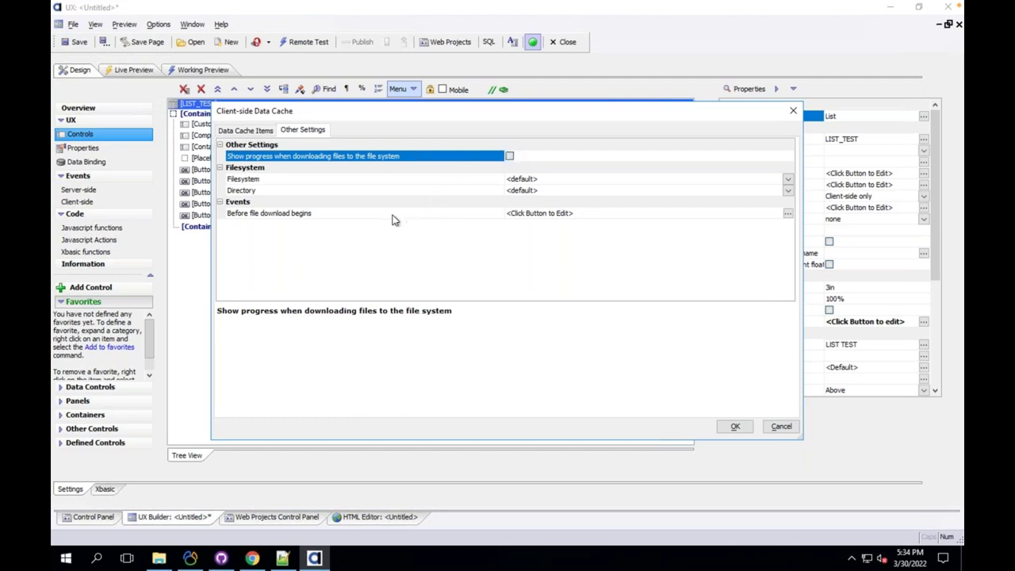
{"action": "left_click", "coordinate": [241, 130]}
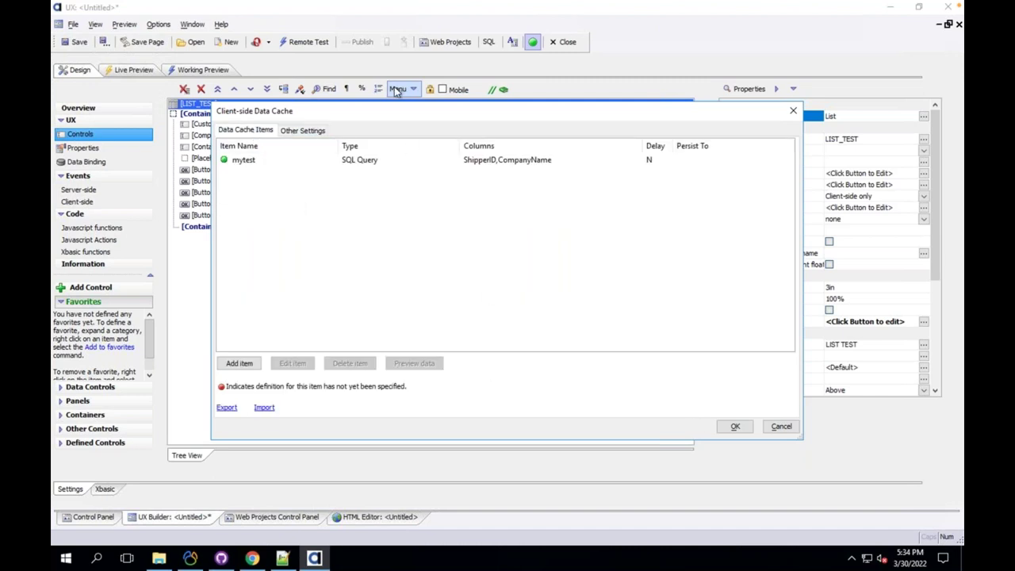
{"action": "left_click", "coordinate": [735, 426]}
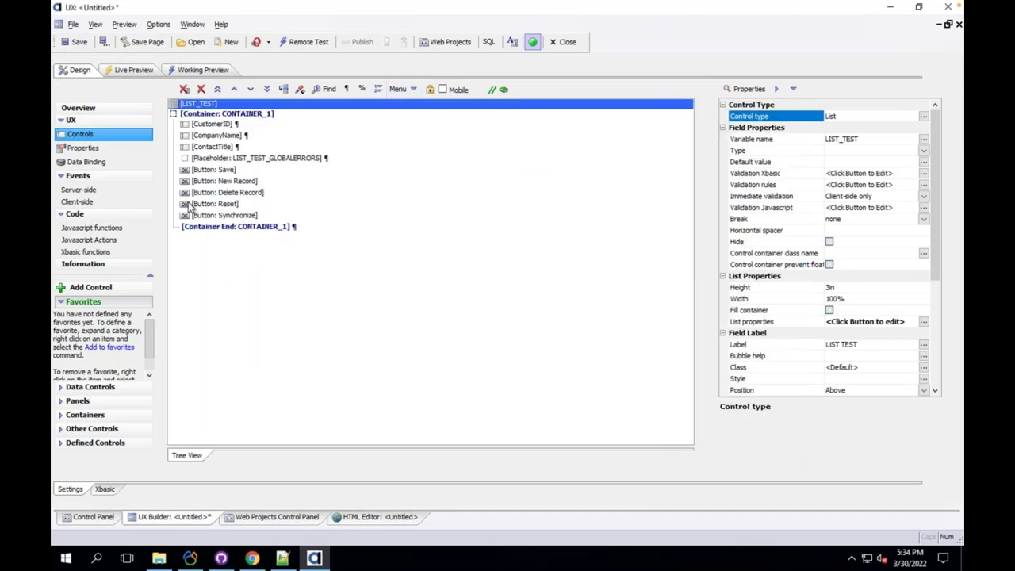
Add a data series named Series1 in the Data Series Editor.
{"action": "left_click", "coordinate": [401, 89]}
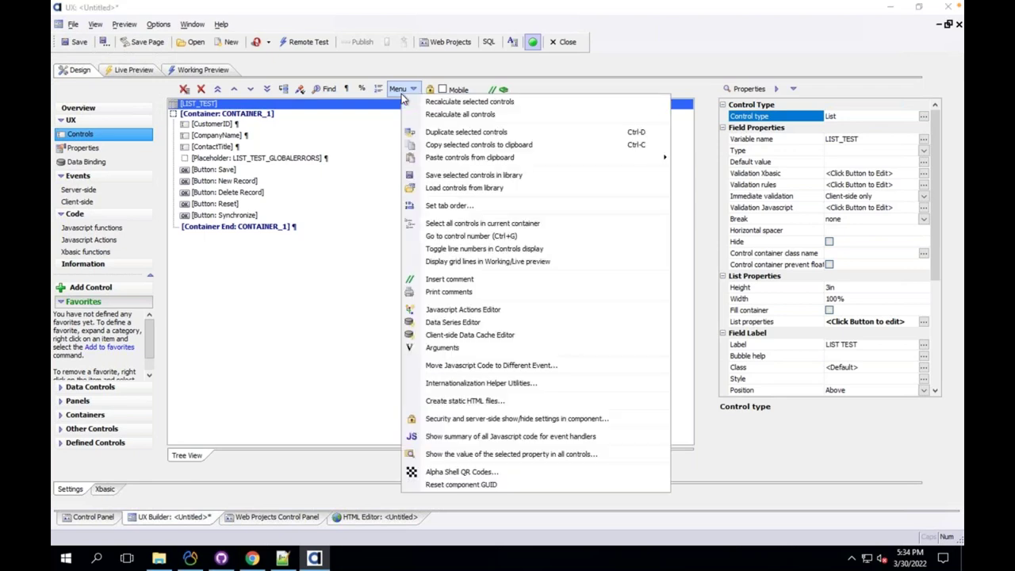
{"action": "left_click", "coordinate": [474, 322]}
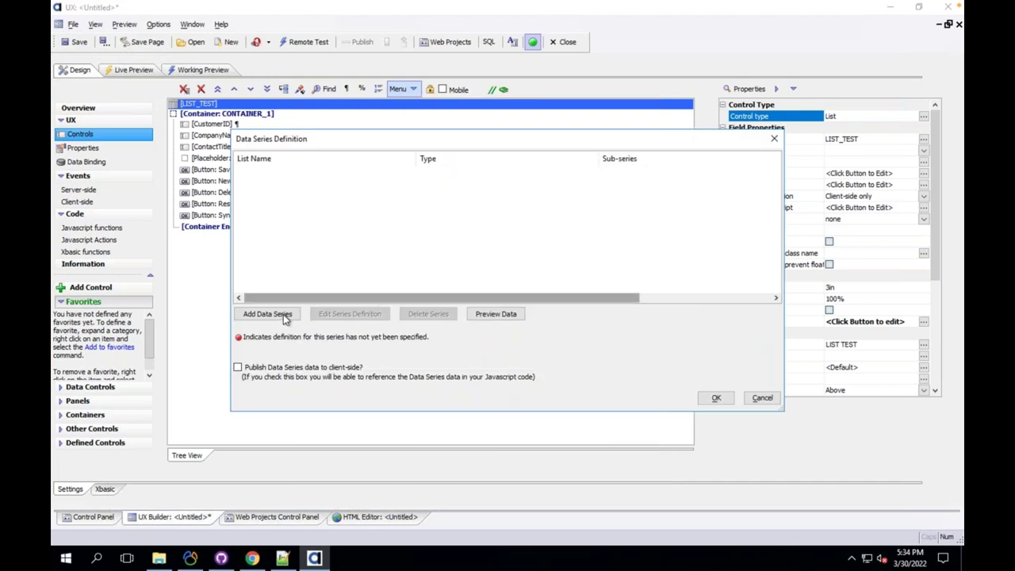
{"action": "left_click", "coordinate": [282, 315]}
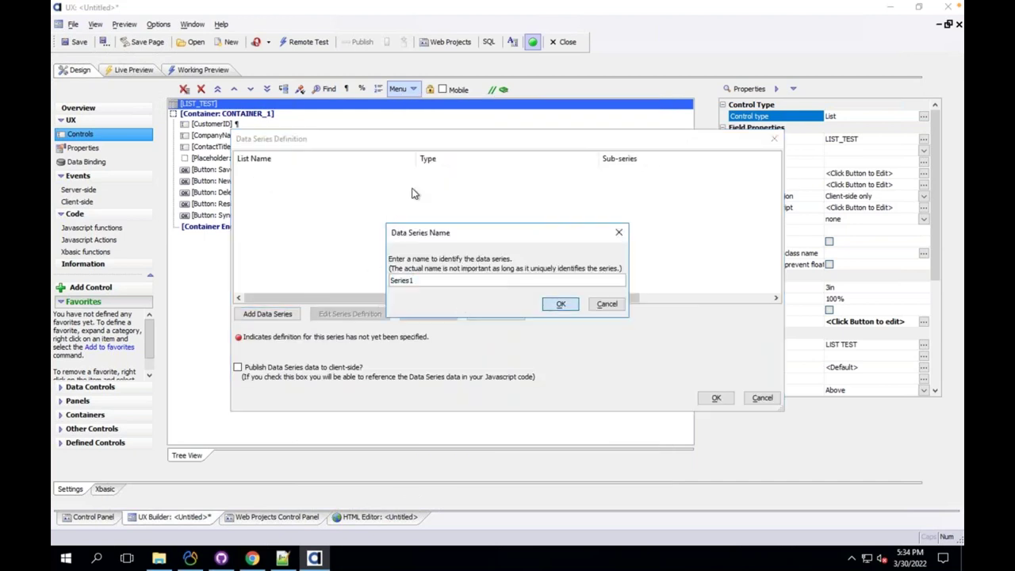
{"action": "left_click", "coordinate": [559, 305]}
{"action": "left_click", "coordinate": [615, 304]}
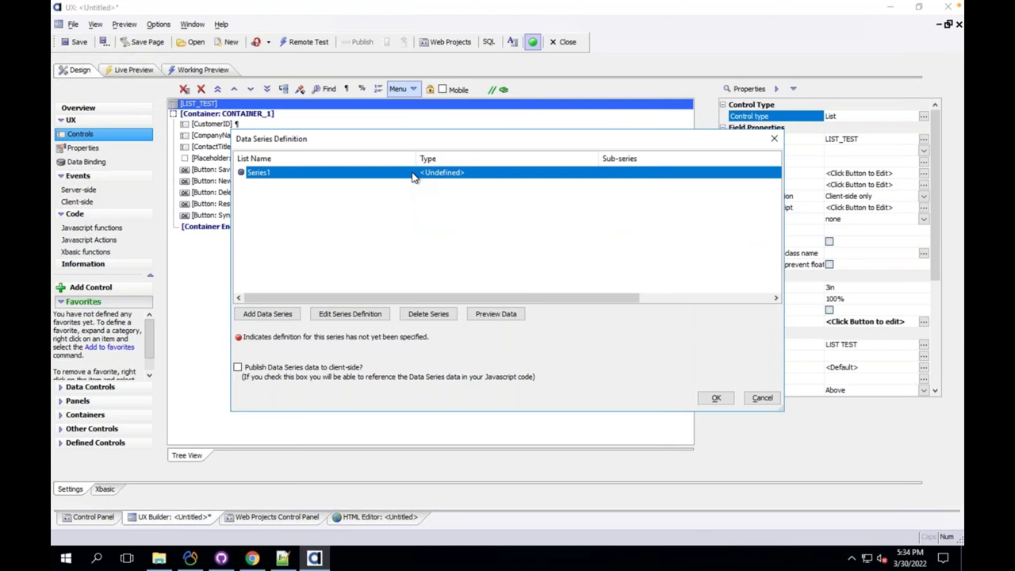
Try the SQL source type for Series1 and client-side publishing of data series, discarding both dialogs' changes.
{"action": "double_click", "coordinate": [413, 174]}
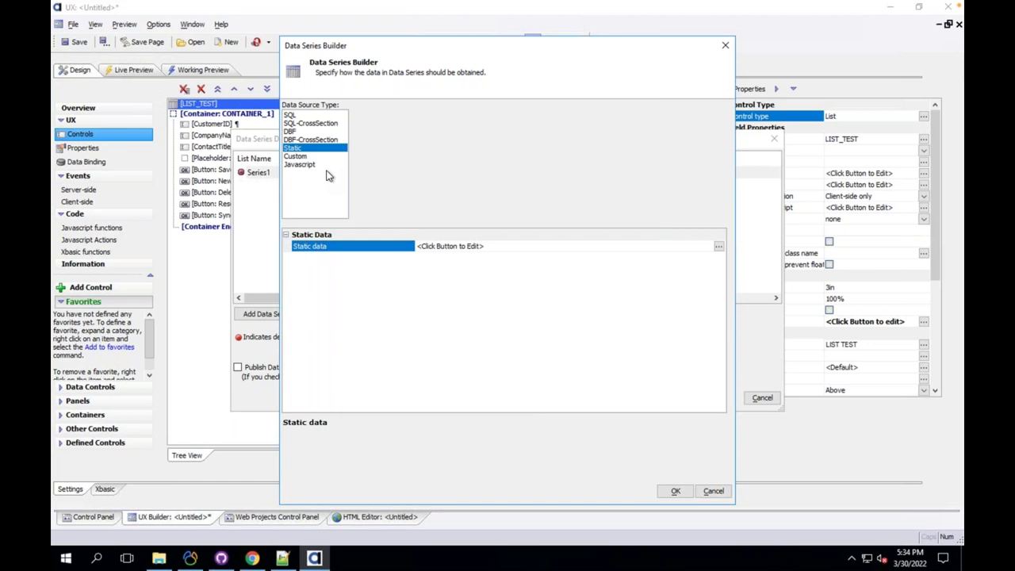
{"action": "left_click", "coordinate": [304, 116]}
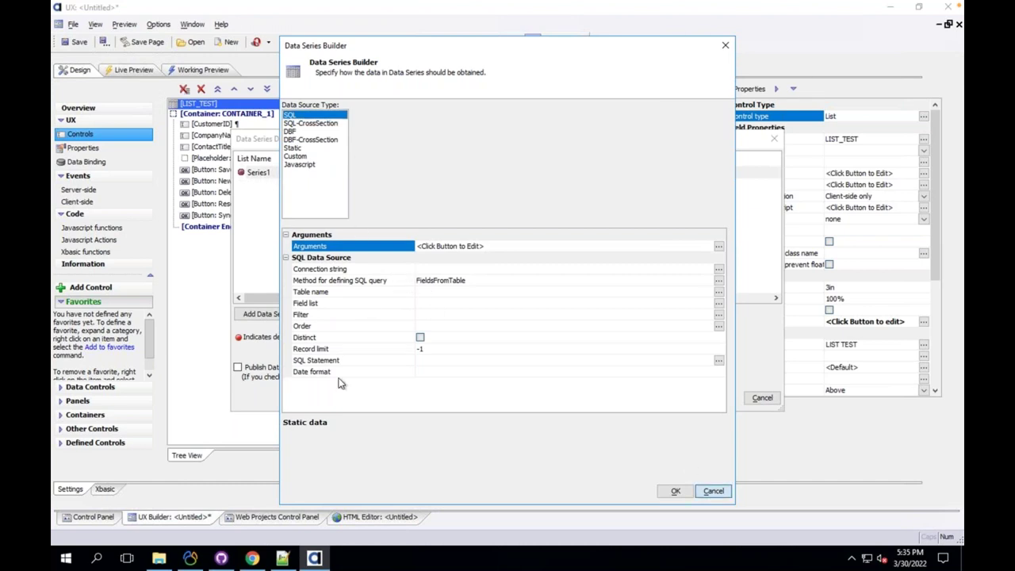
{"action": "left_click", "coordinate": [710, 490]}
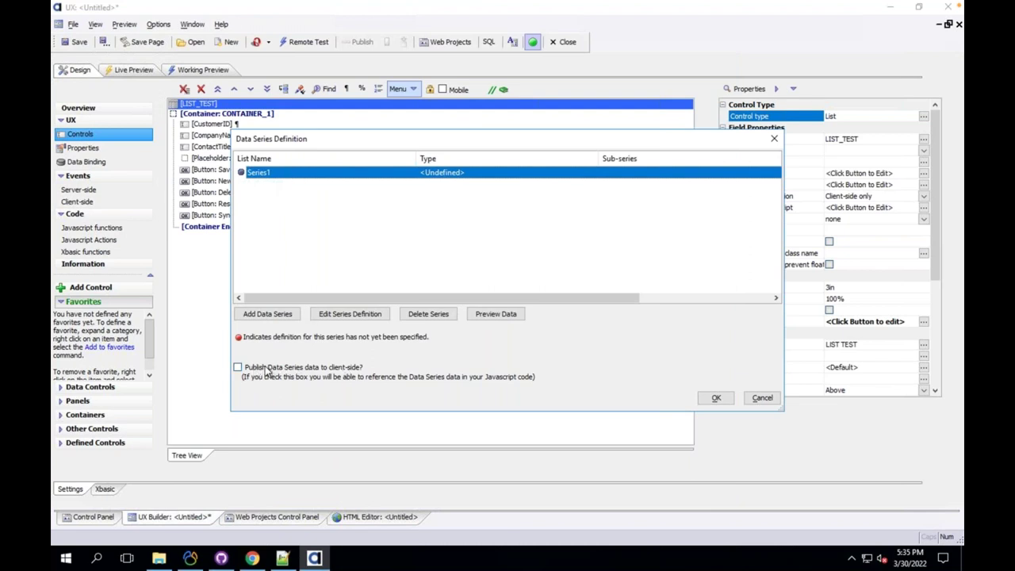
{"action": "left_click", "coordinate": [238, 368]}
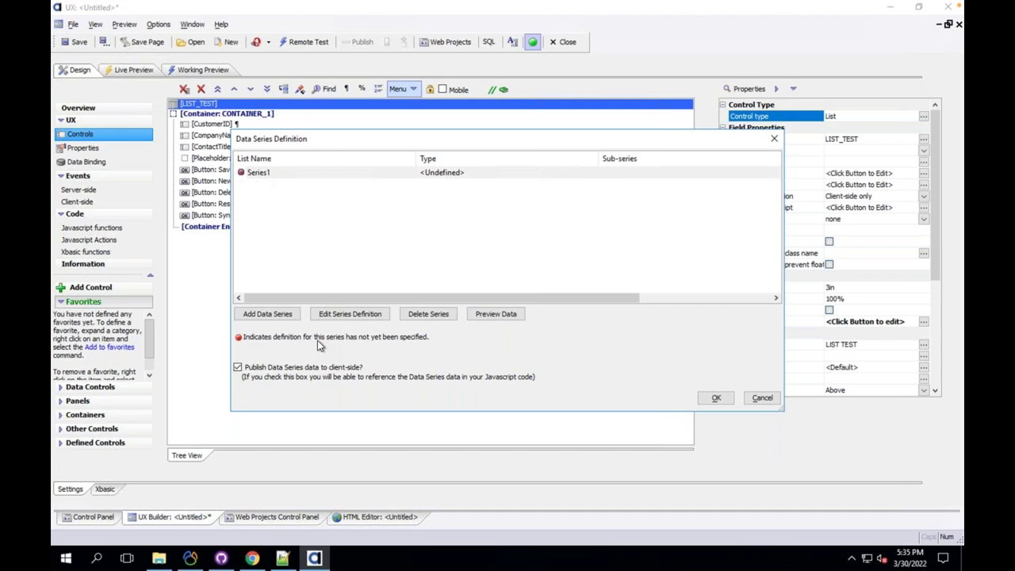
{"action": "left_click", "coordinate": [760, 398]}
{"action": "left_click", "coordinate": [399, 90]}
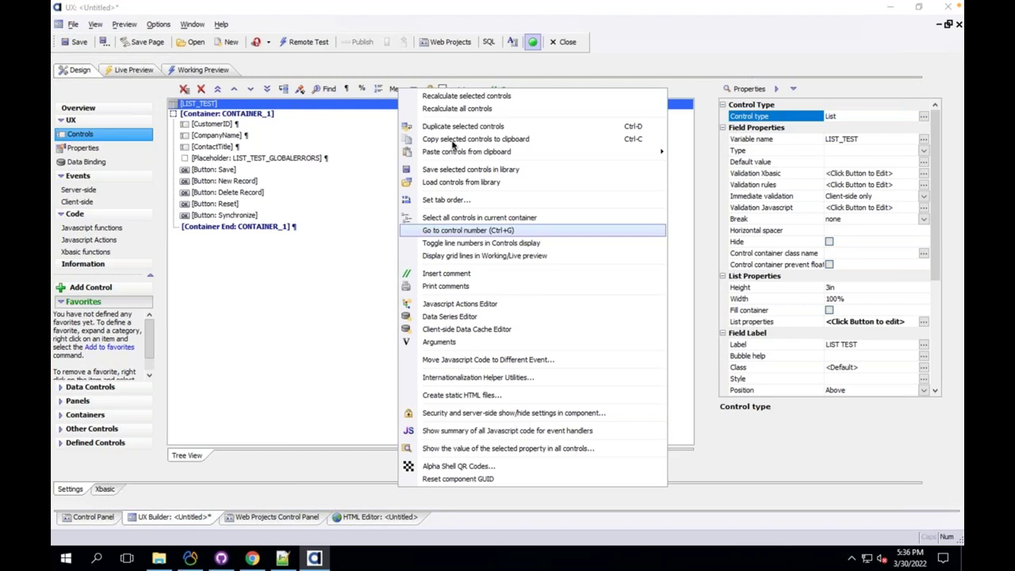
{"action": "left_click", "coordinate": [345, 301]}
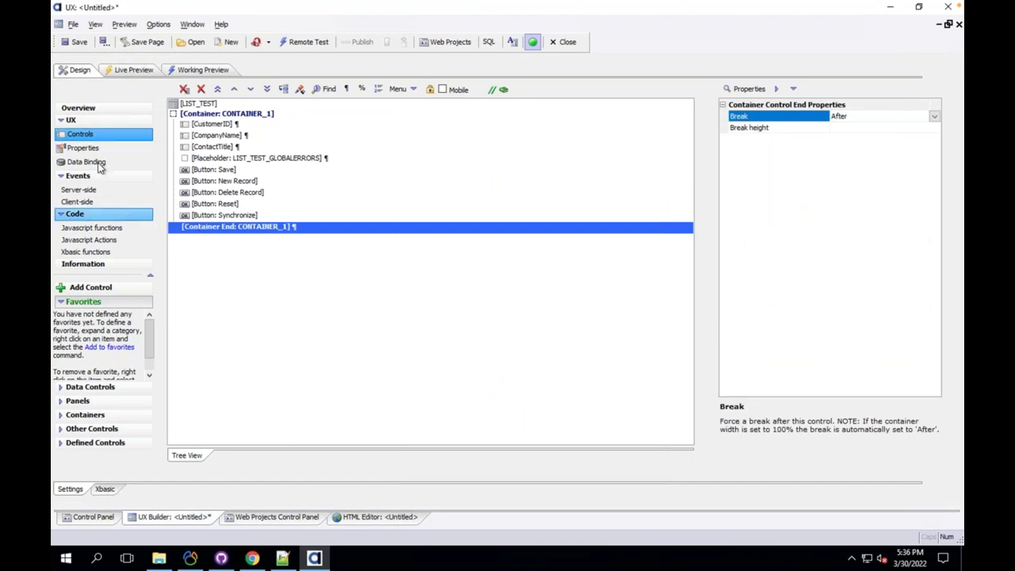
Add a ViewBox control named test directly after the LIST_TEST control.
{"action": "left_click", "coordinate": [226, 103]}
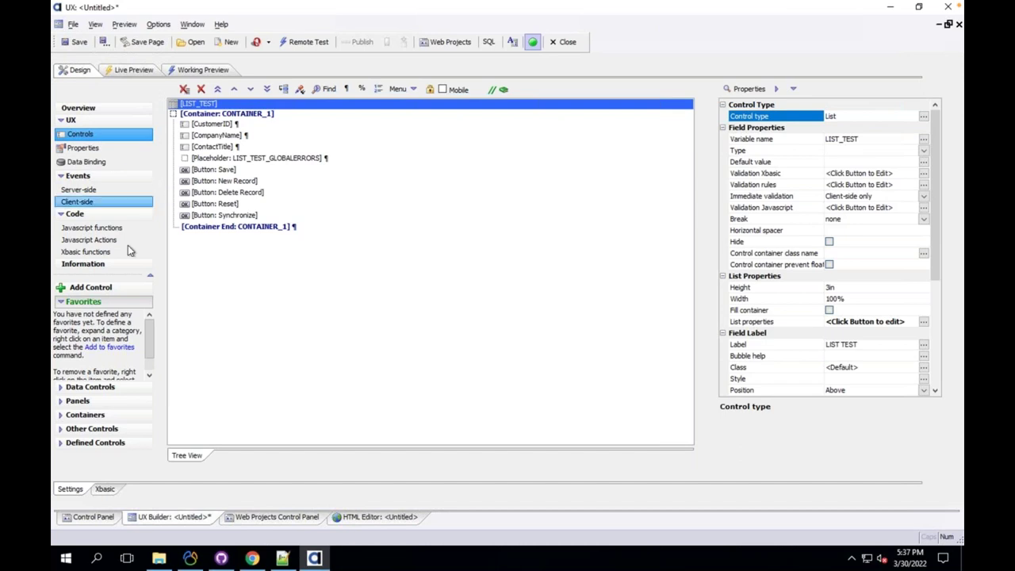
{"action": "left_click", "coordinate": [127, 387]}
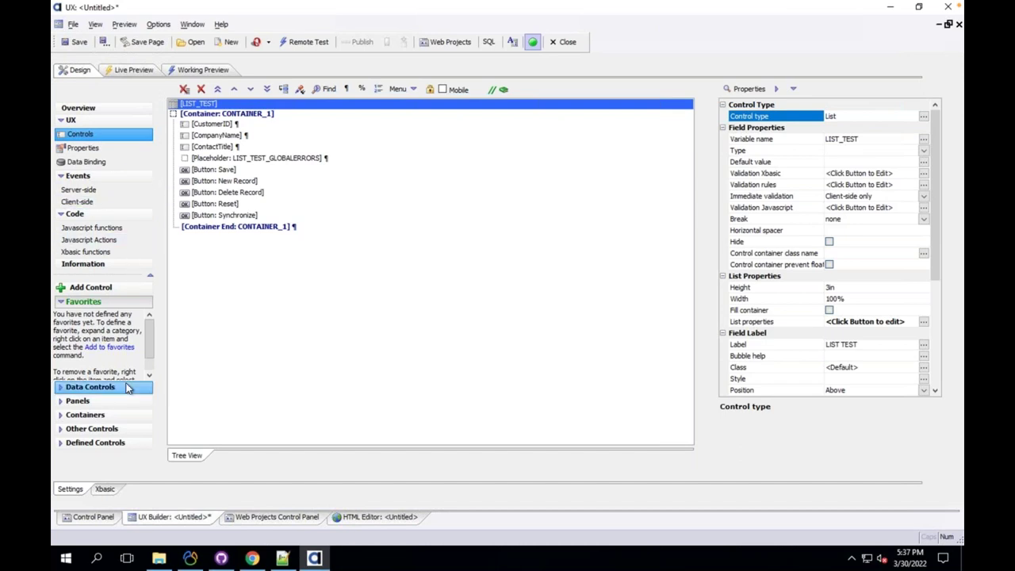
{"action": "left_click", "coordinate": [138, 285]}
{"action": "type", "text": "vie"}
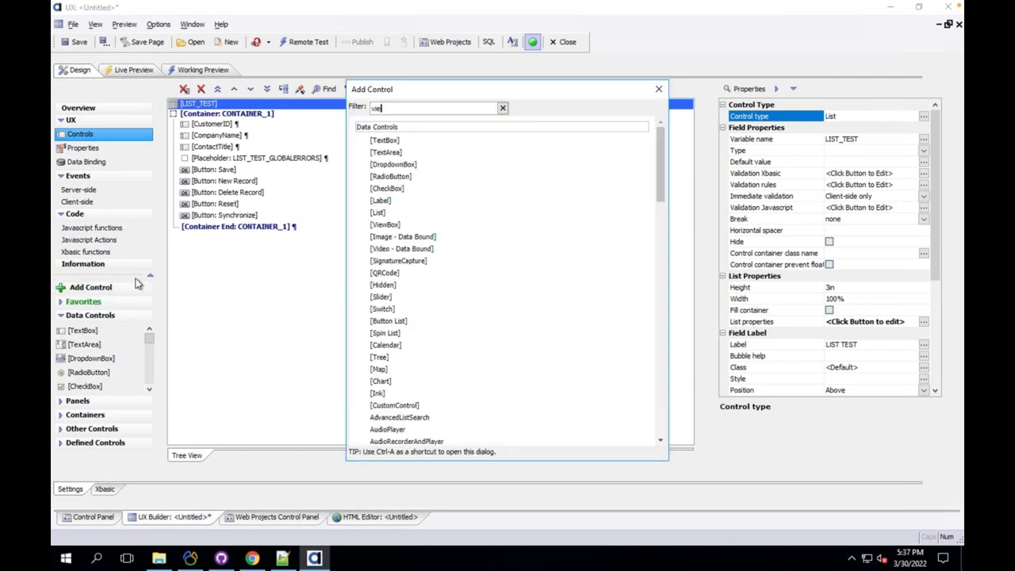
{"action": "double_click", "coordinate": [399, 125]}
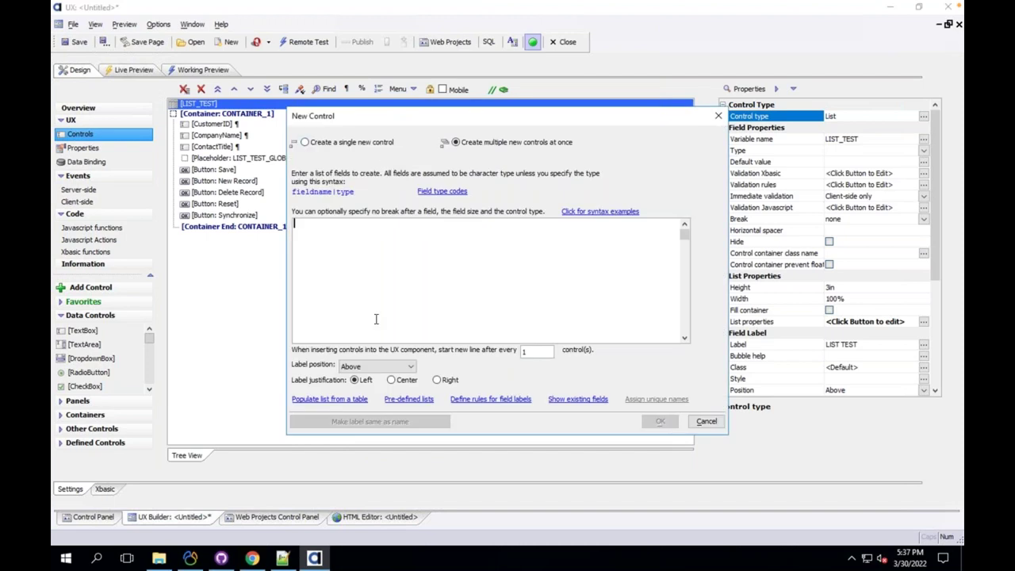
{"action": "type", "text": "test"}
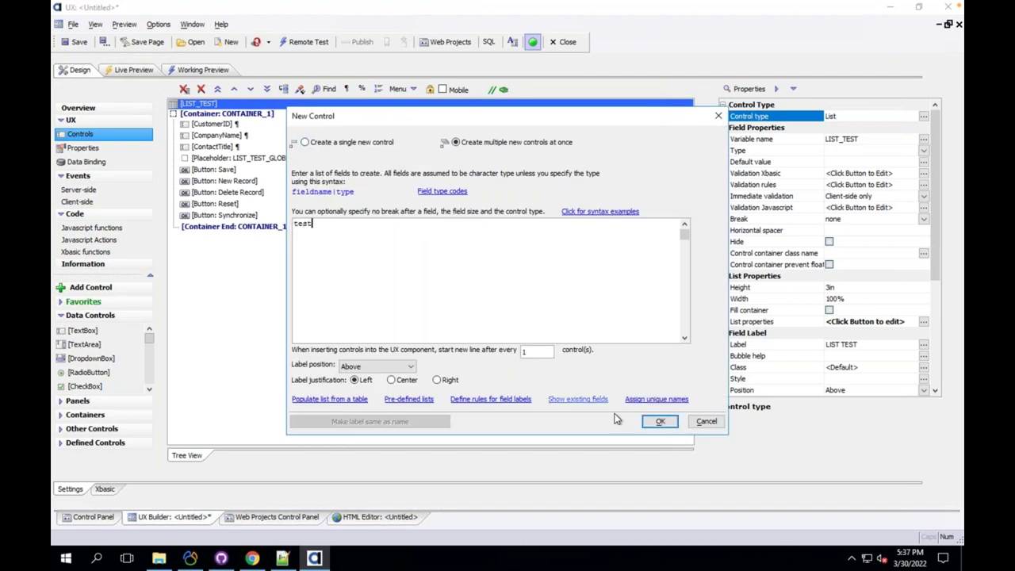
{"action": "left_click", "coordinate": [659, 421]}
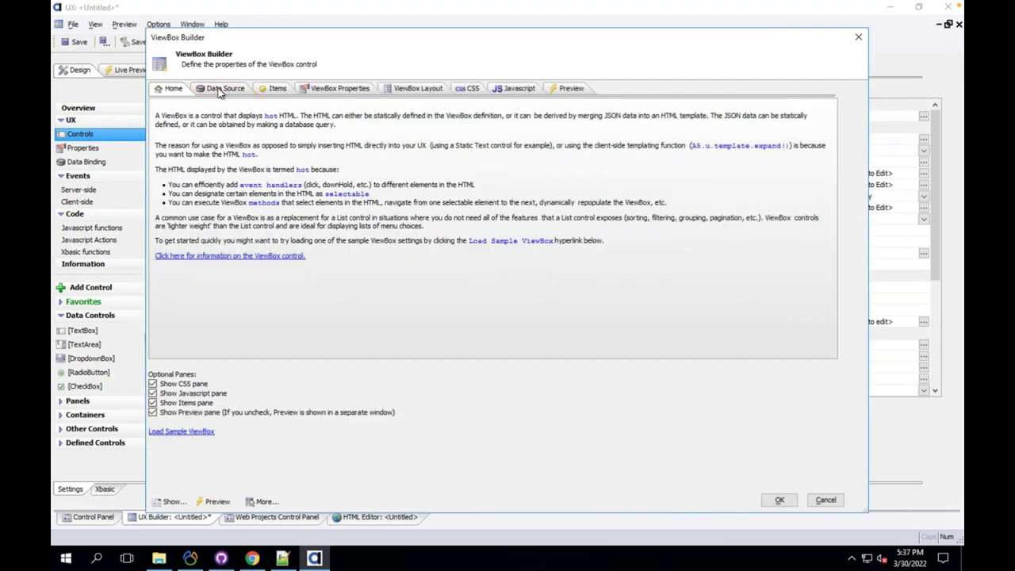
Set the ViewBox type to Data so its HTML is generated by merging data into a template.
{"action": "left_click", "coordinate": [256, 88]}
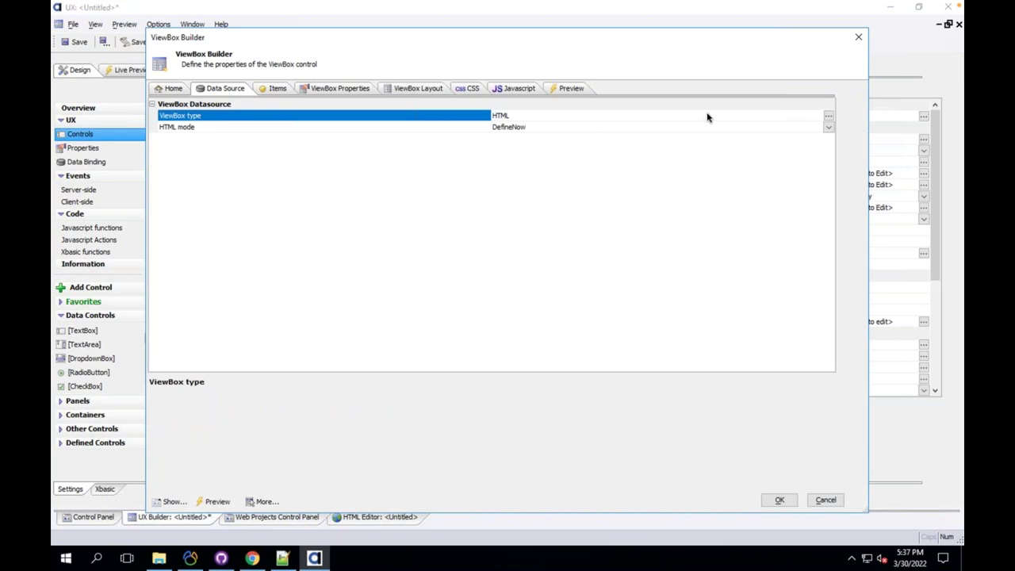
{"action": "left_click", "coordinate": [827, 116]}
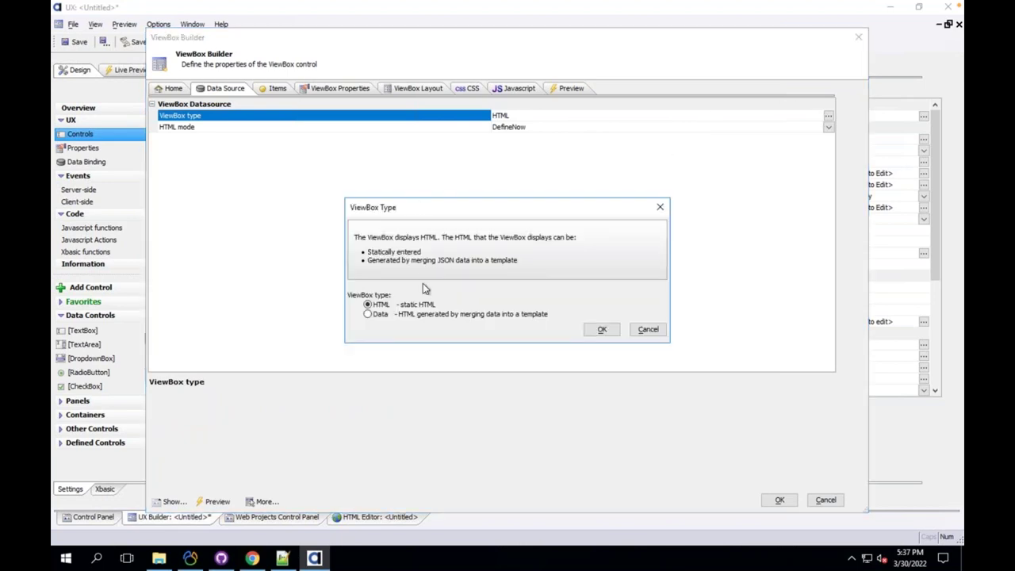
{"action": "key", "text": "Down"}
{"action": "left_click", "coordinate": [602, 330]}
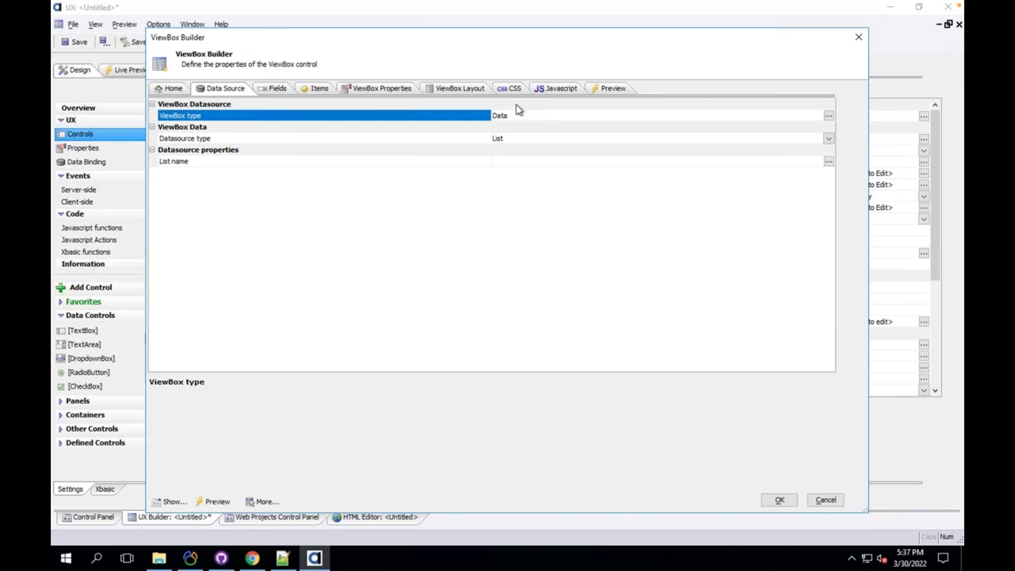
Review the ViewBox datasource type options and CSS editor, and save the ViewBox definition.
{"action": "left_click", "coordinate": [829, 138]}
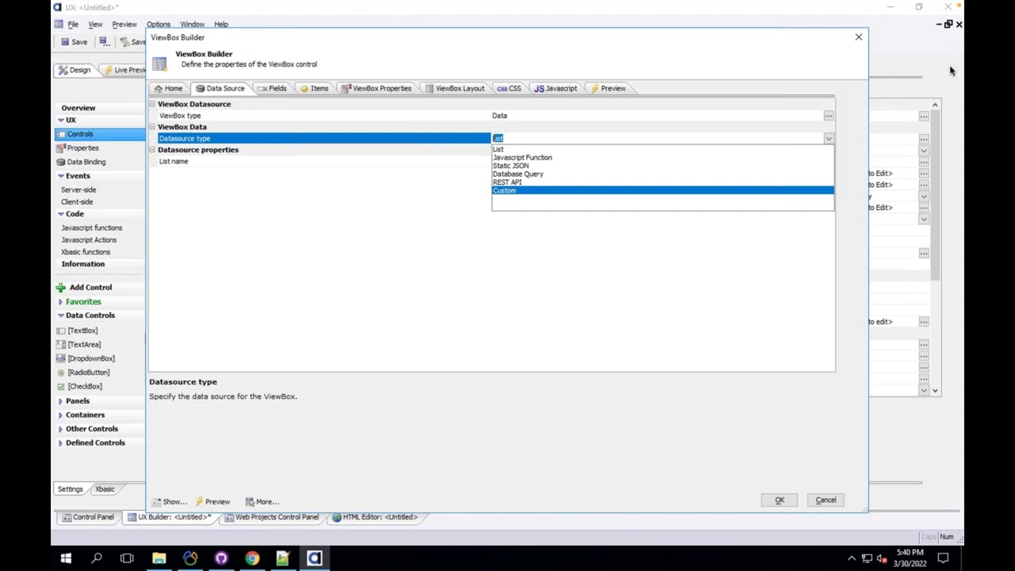
{"action": "left_click", "coordinate": [513, 88]}
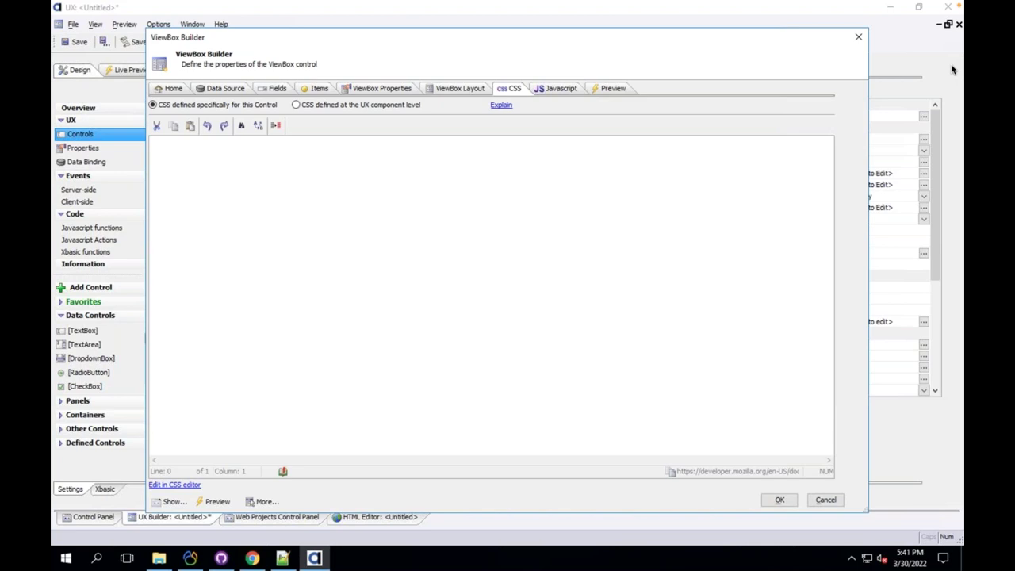
{"action": "left_click", "coordinate": [825, 500]}
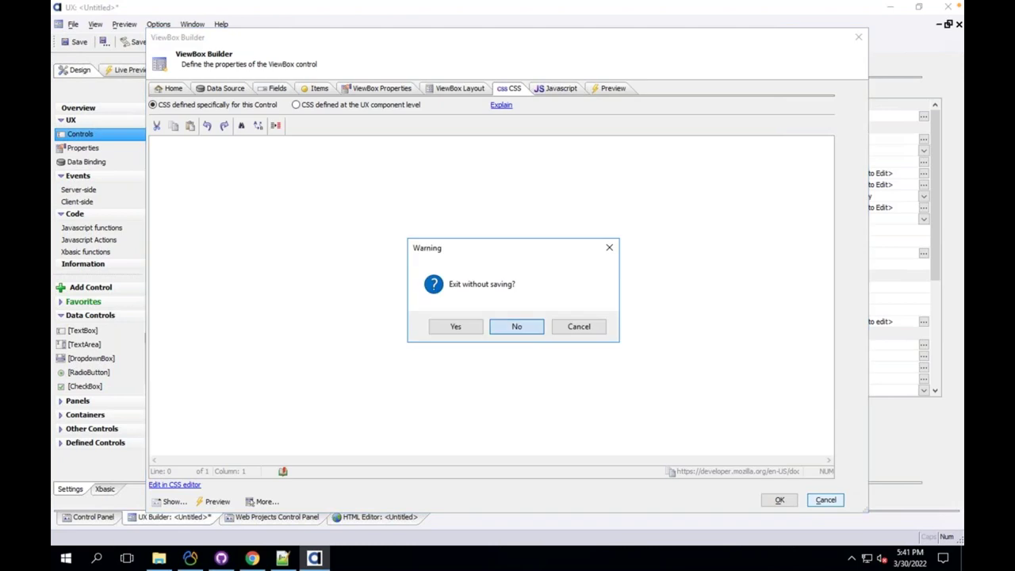
{"action": "left_click", "coordinate": [520, 327]}
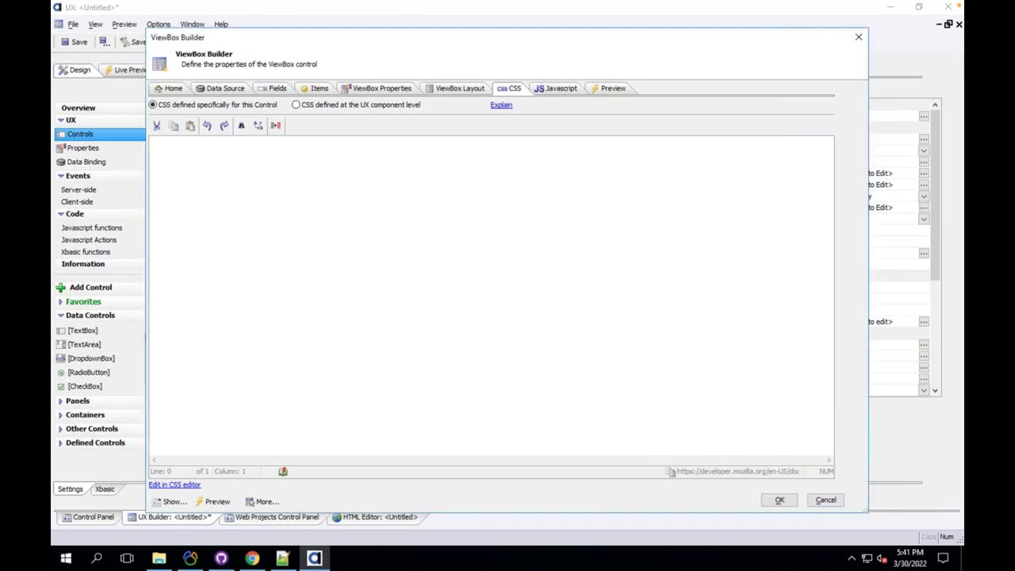
{"action": "left_click", "coordinate": [779, 501]}
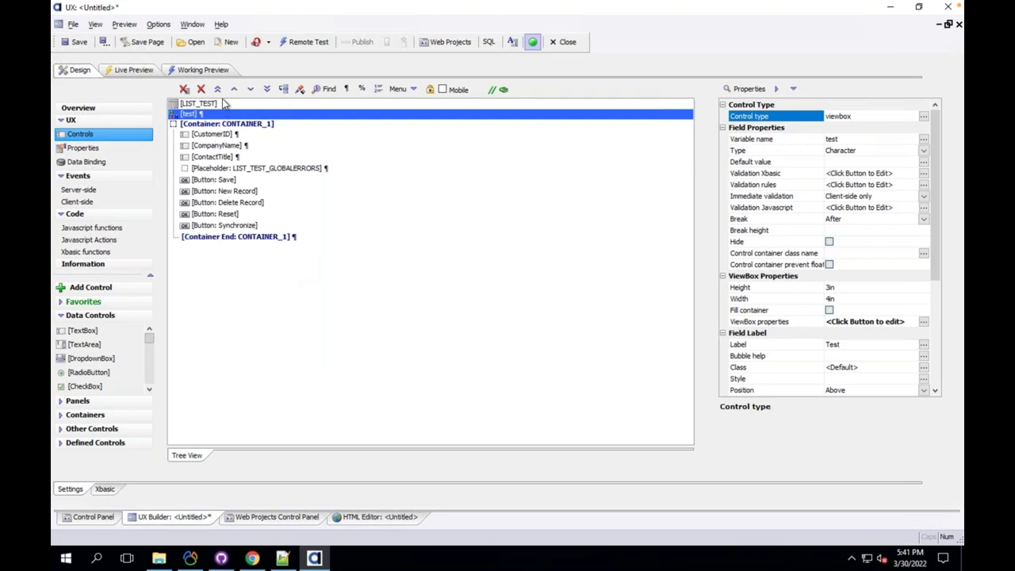
Open the List Builder for the LIST_TEST control.
{"action": "left_click", "coordinate": [224, 106]}
{"action": "double_click", "coordinate": [224, 107]}
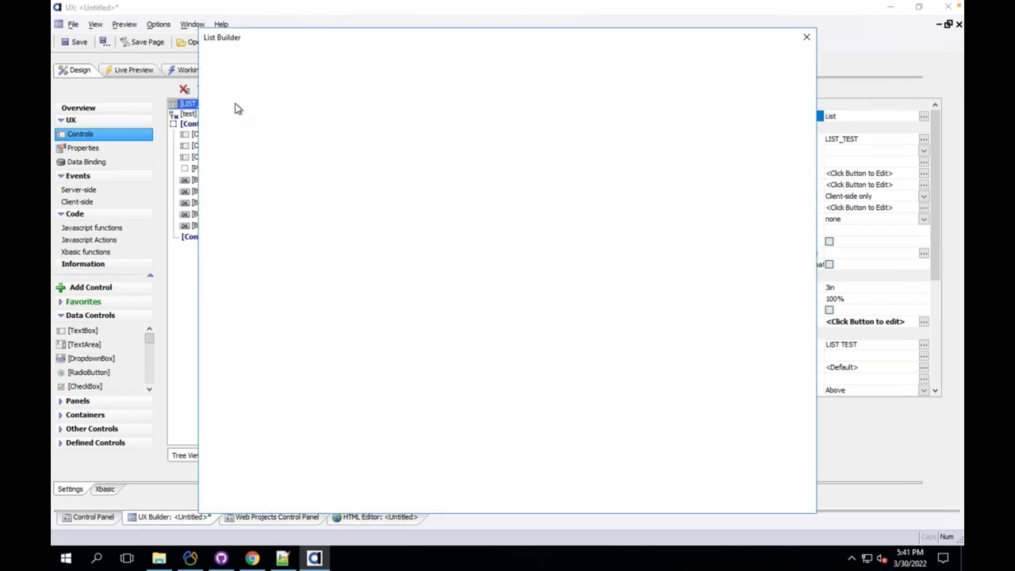